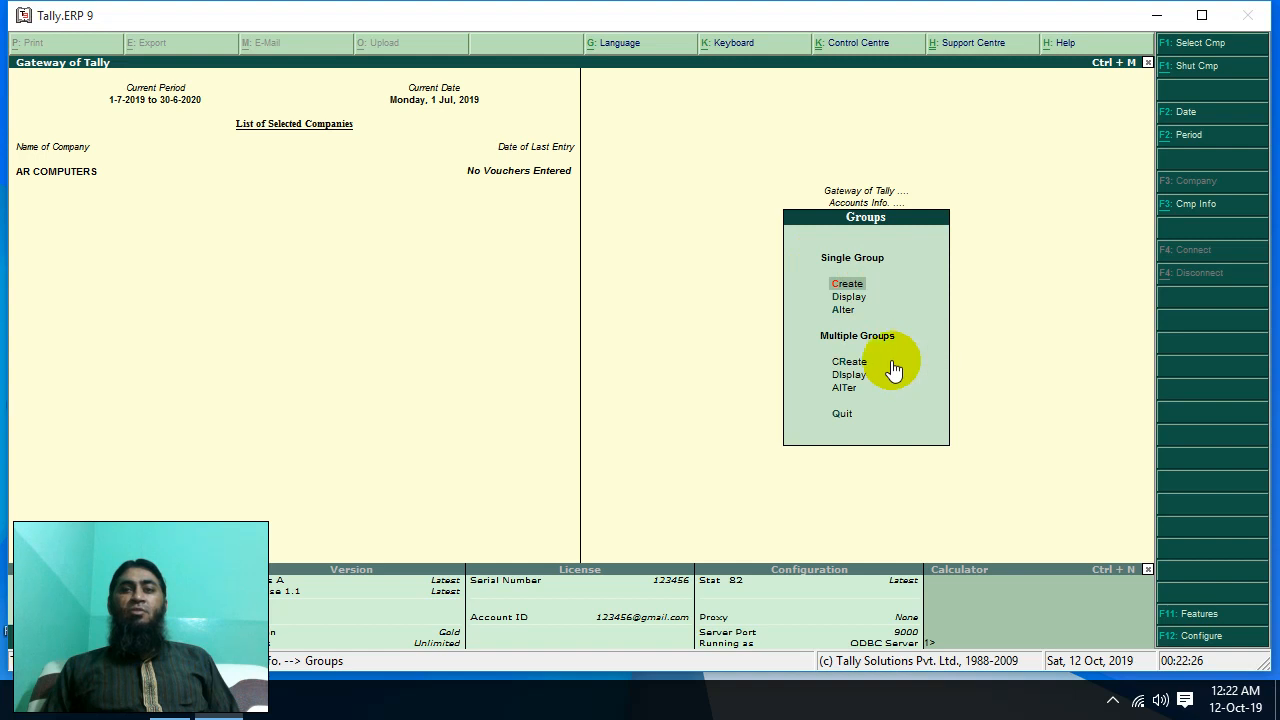
click(845, 389)
click(848, 308)
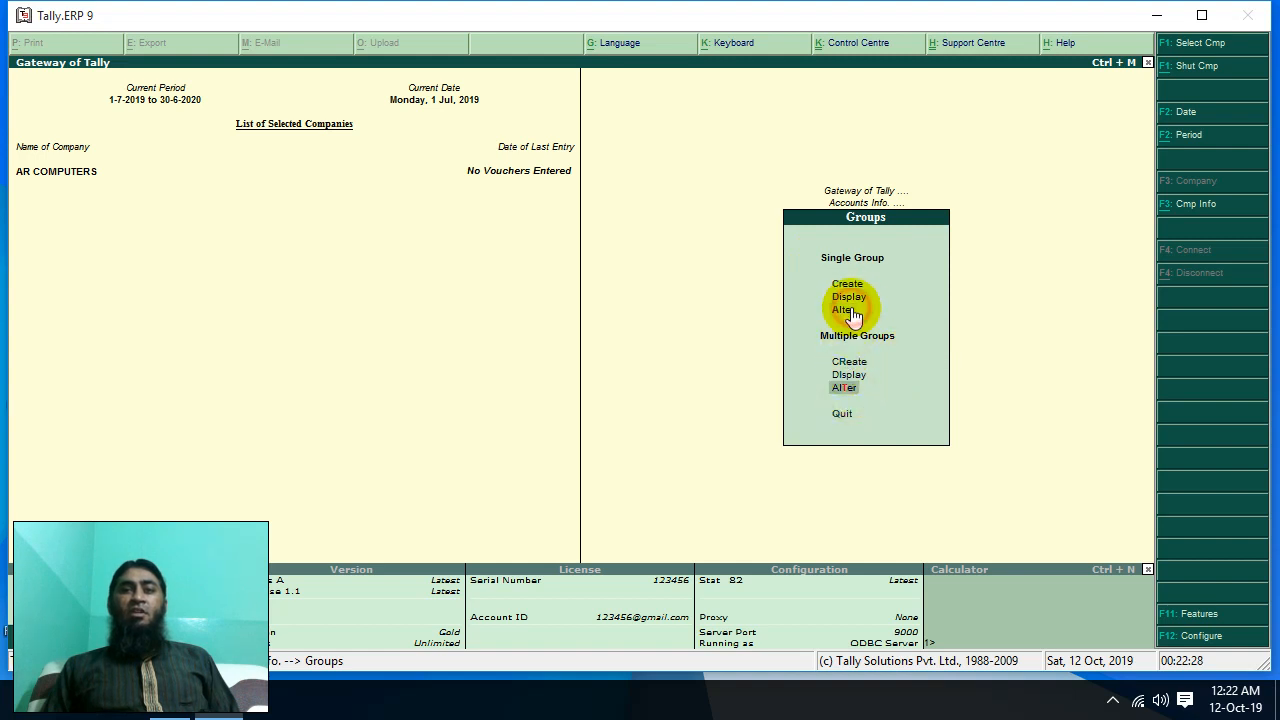
click(836, 388)
click(844, 321)
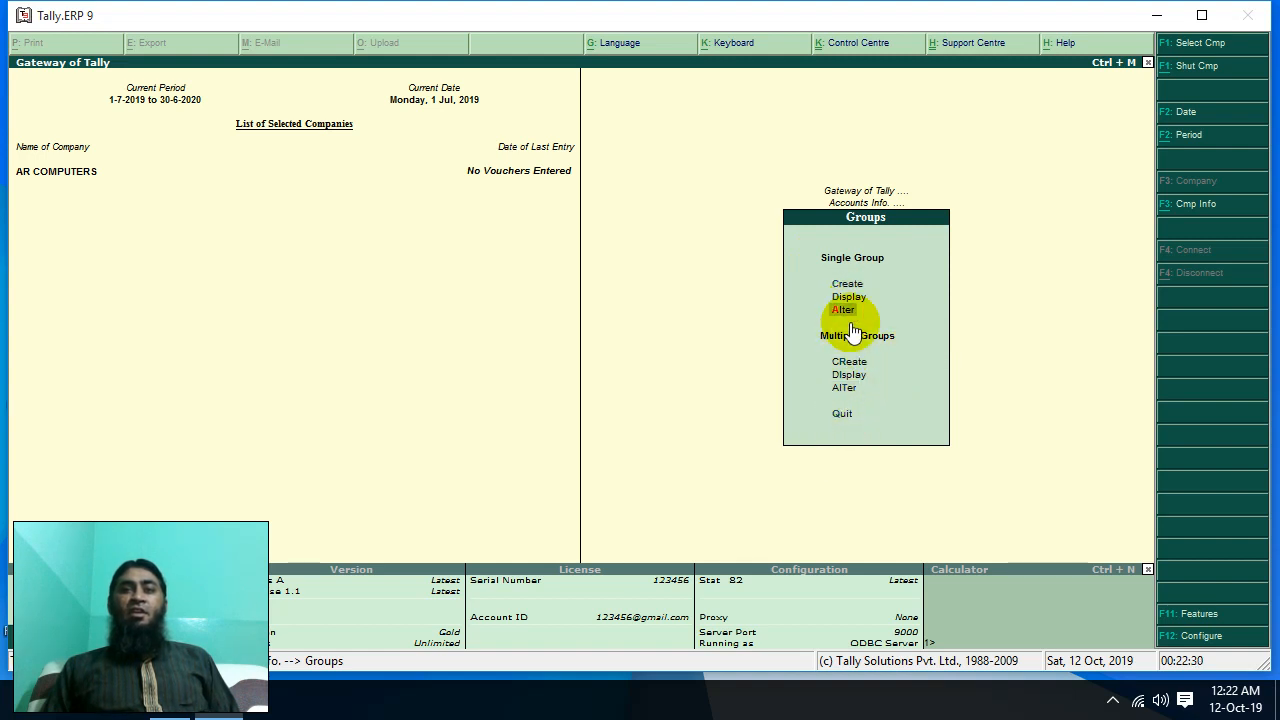
click(850, 296)
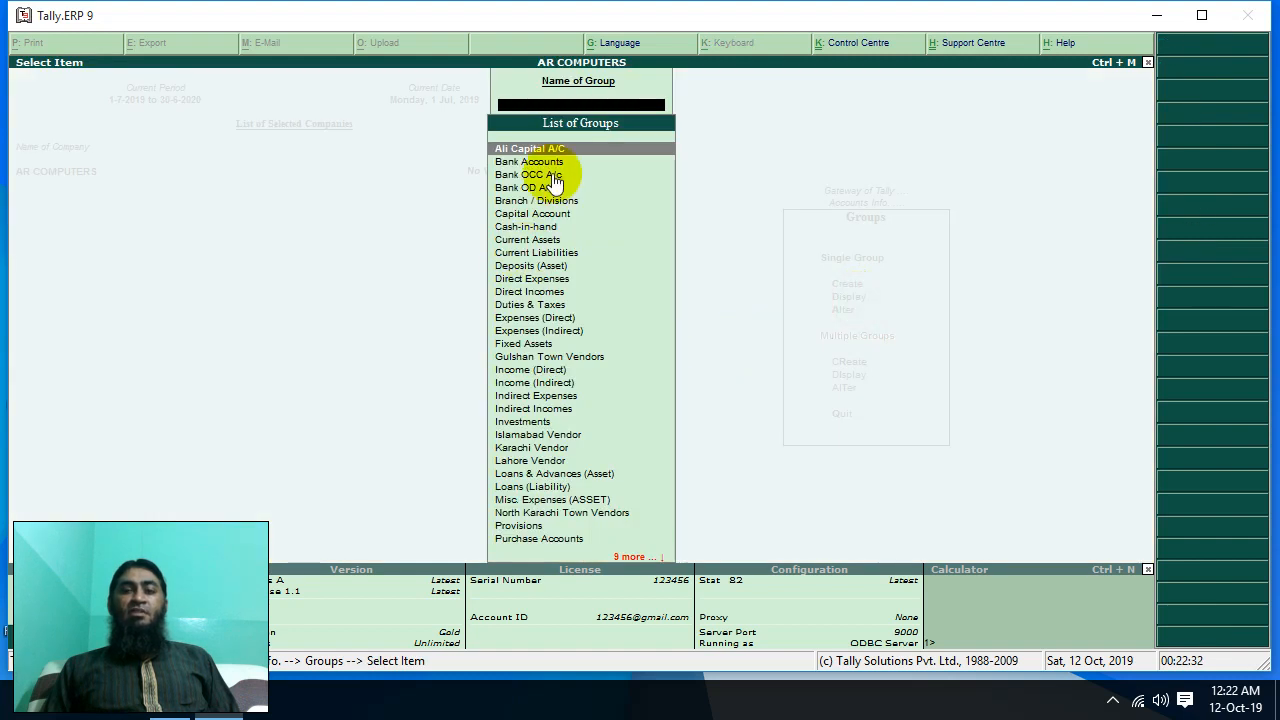
key(Escape)
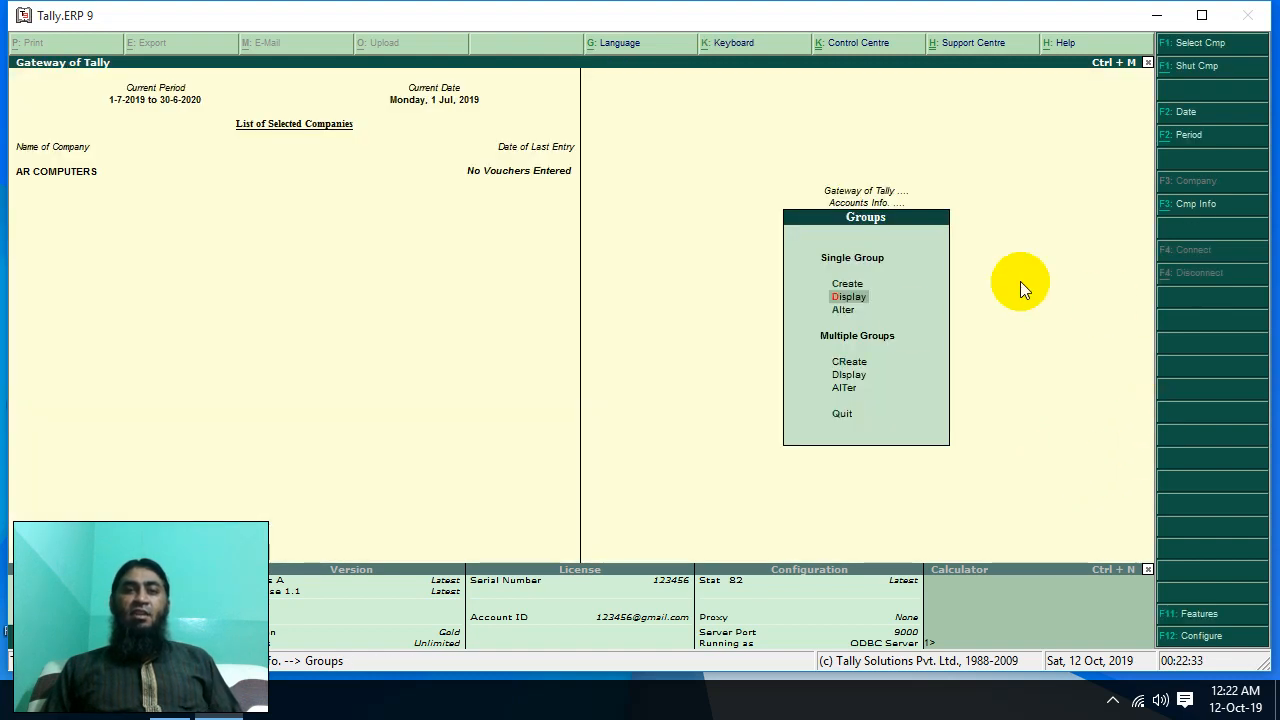
click(852, 312)
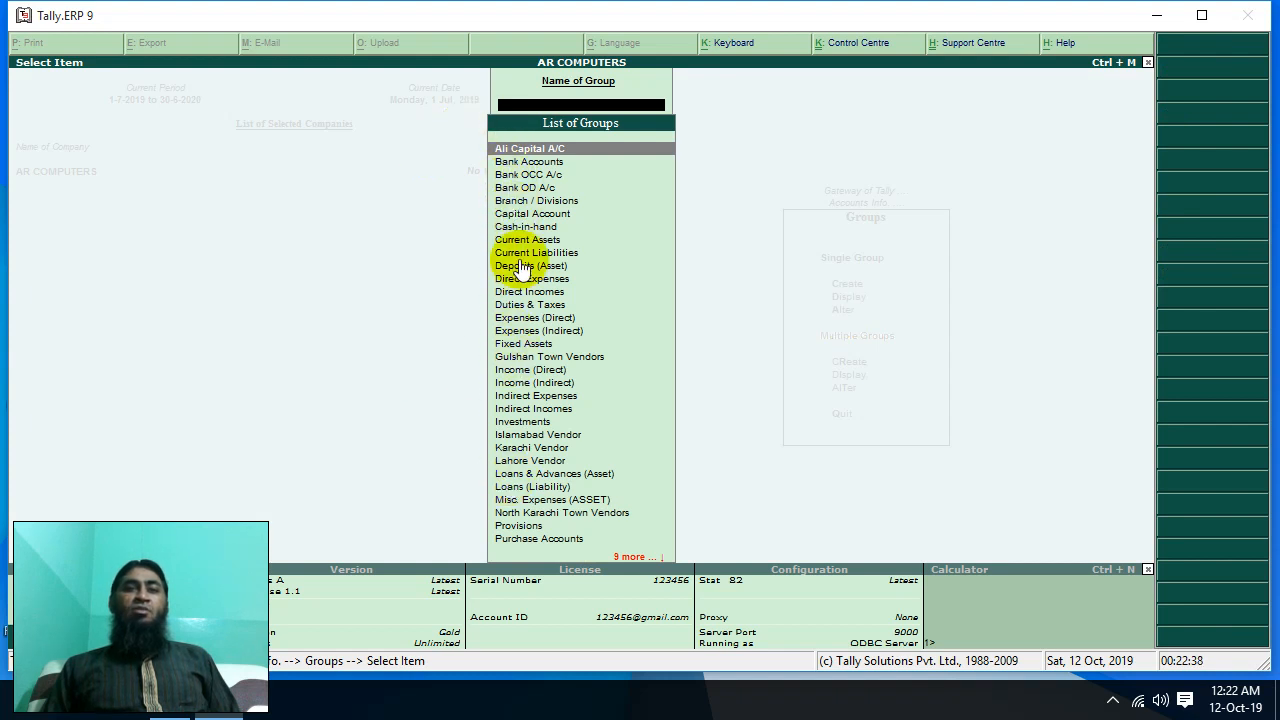
key(Escape)
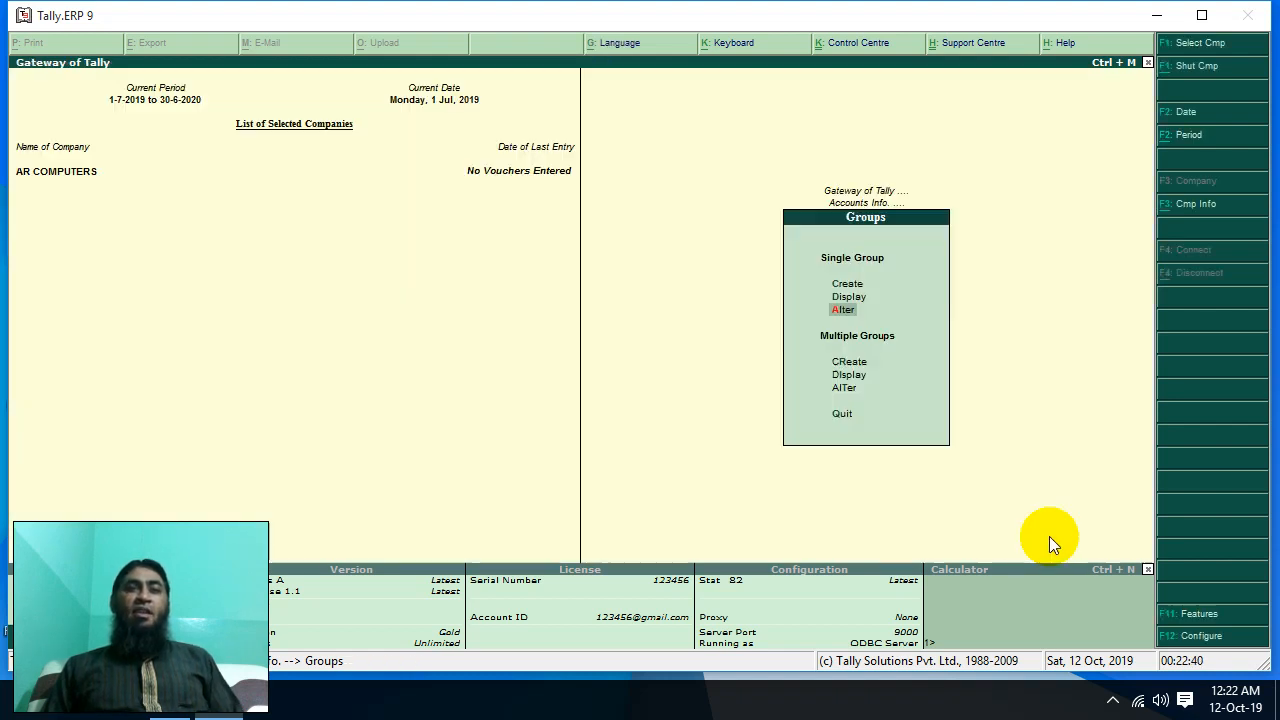
- Open the single-group alteration list and look through all the groups from first to last and back
click(851, 315)
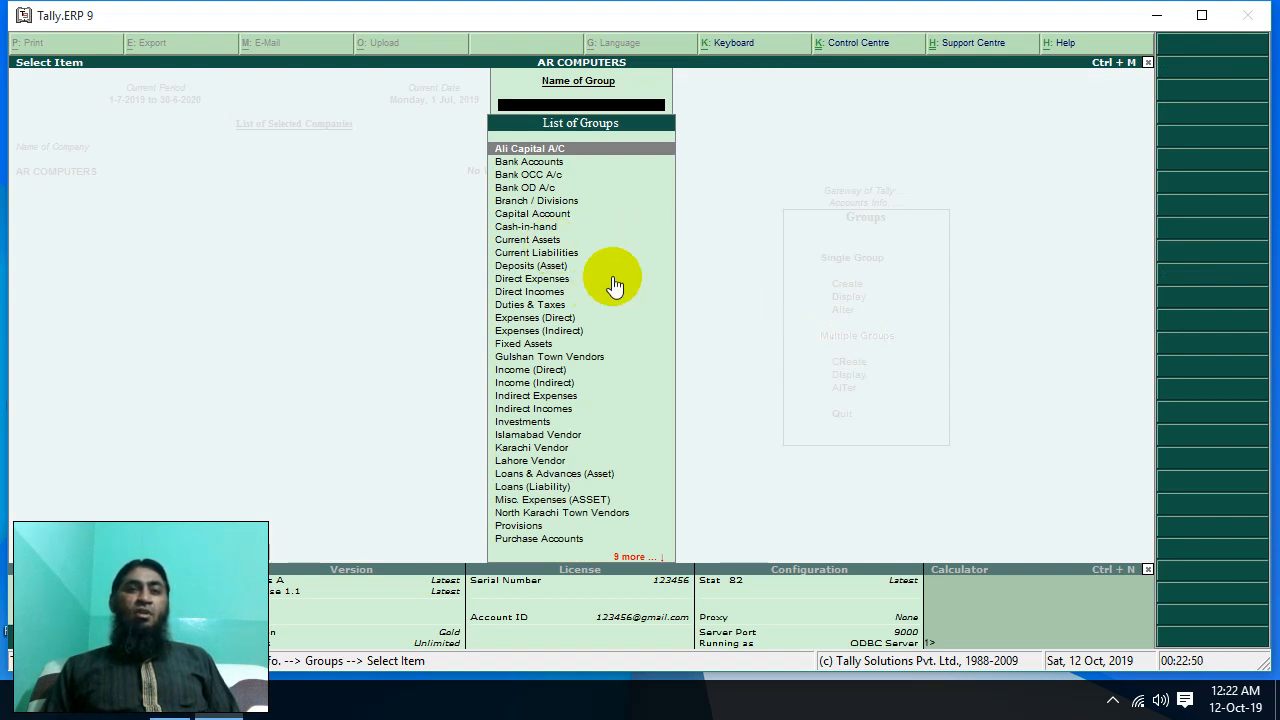
click(616, 558)
click(617, 557)
click(619, 555)
click(619, 555)
click(619, 556)
click(619, 557)
click(619, 557)
click(620, 558)
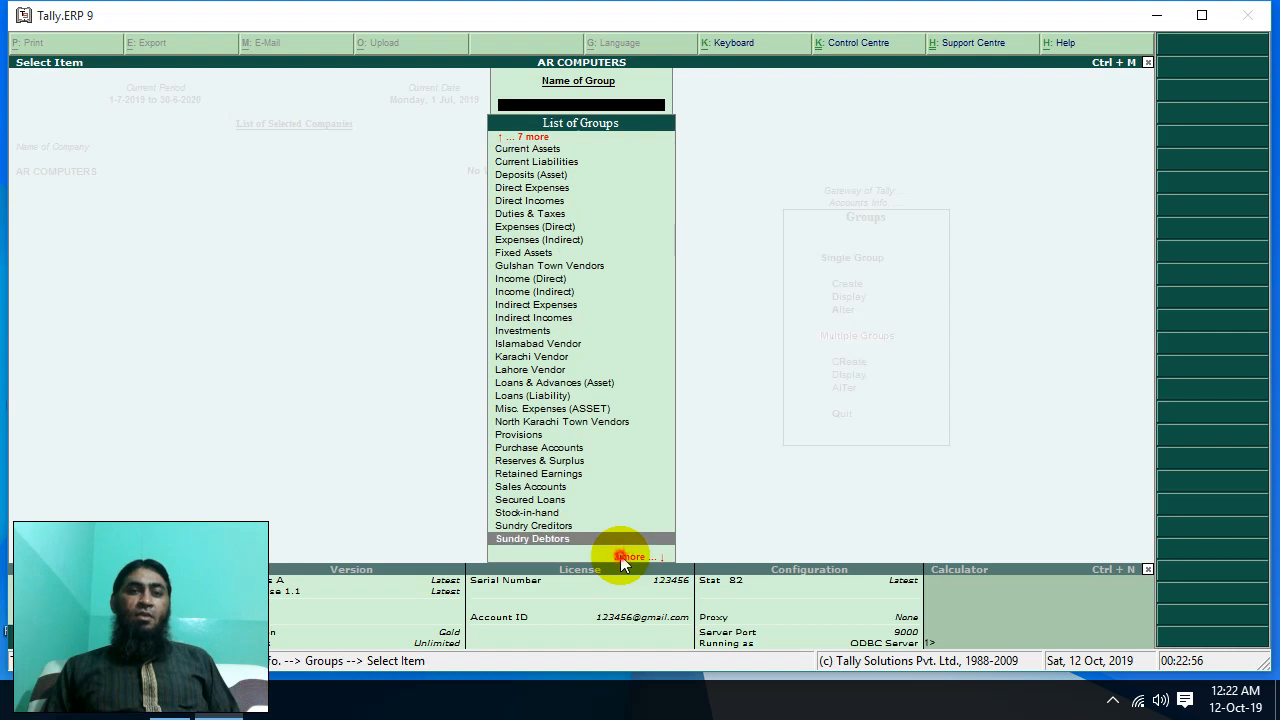
click(620, 557)
click(620, 556)
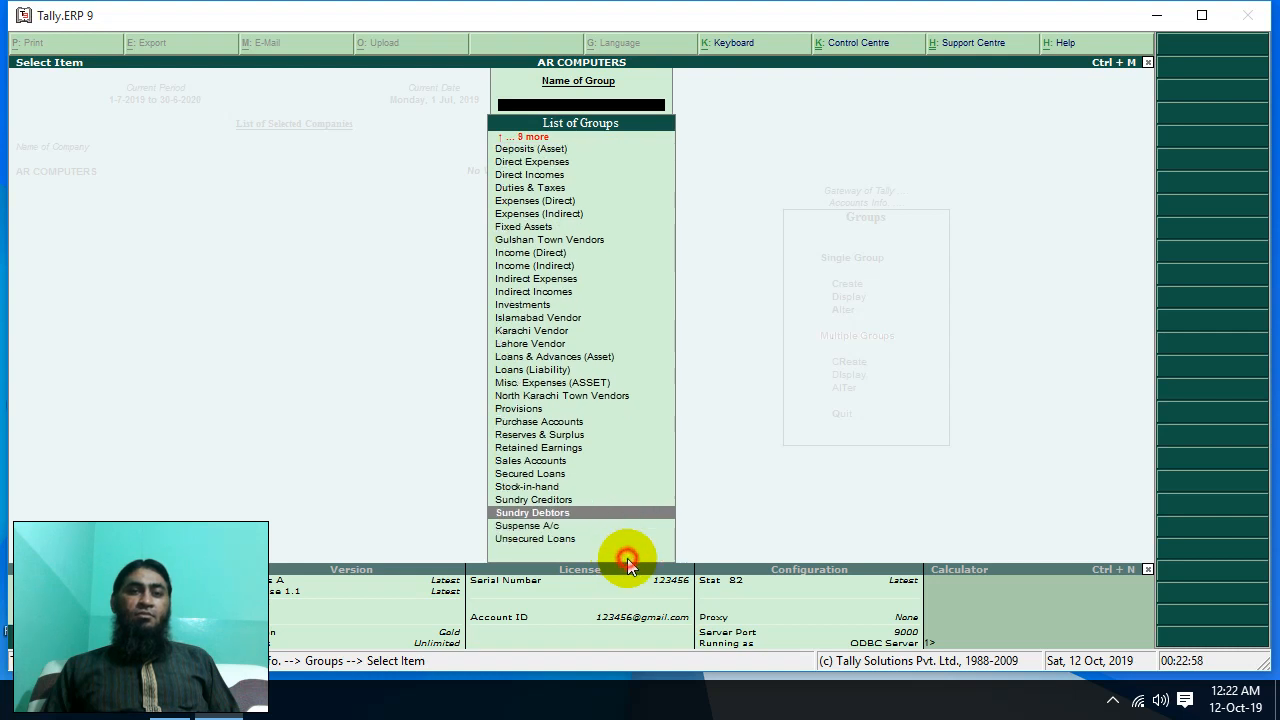
click(531, 137)
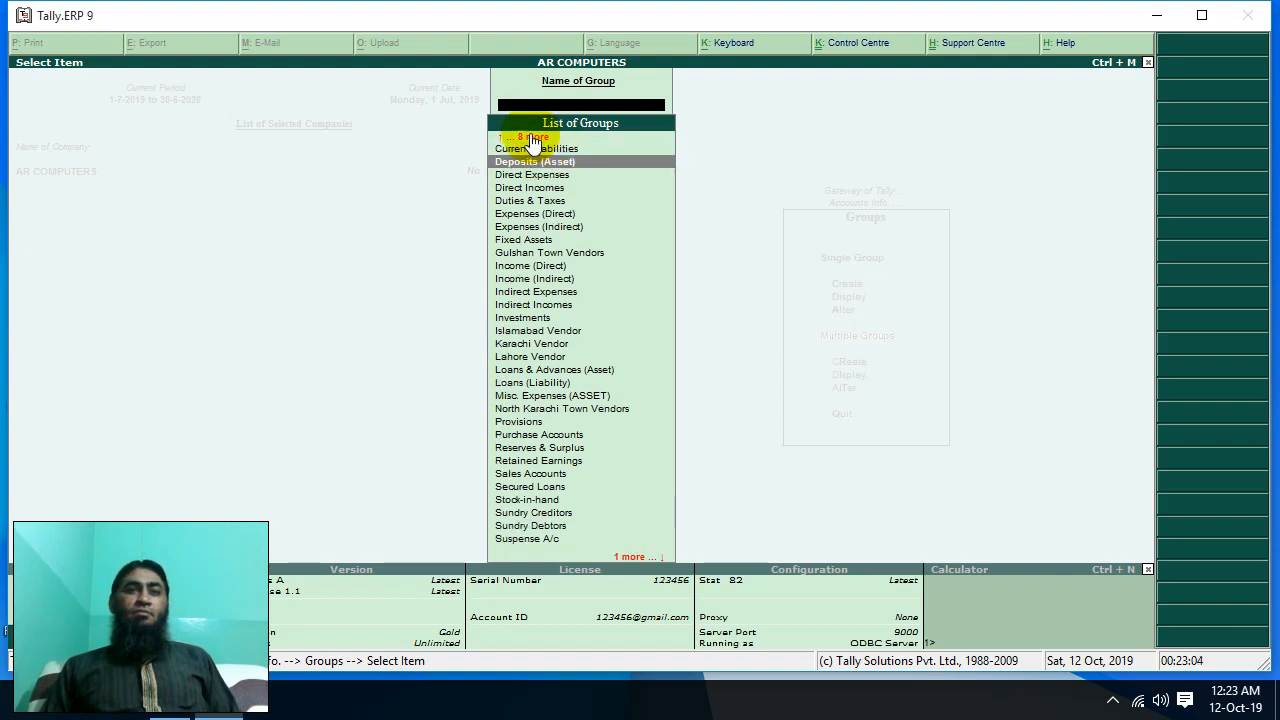
click(530, 137)
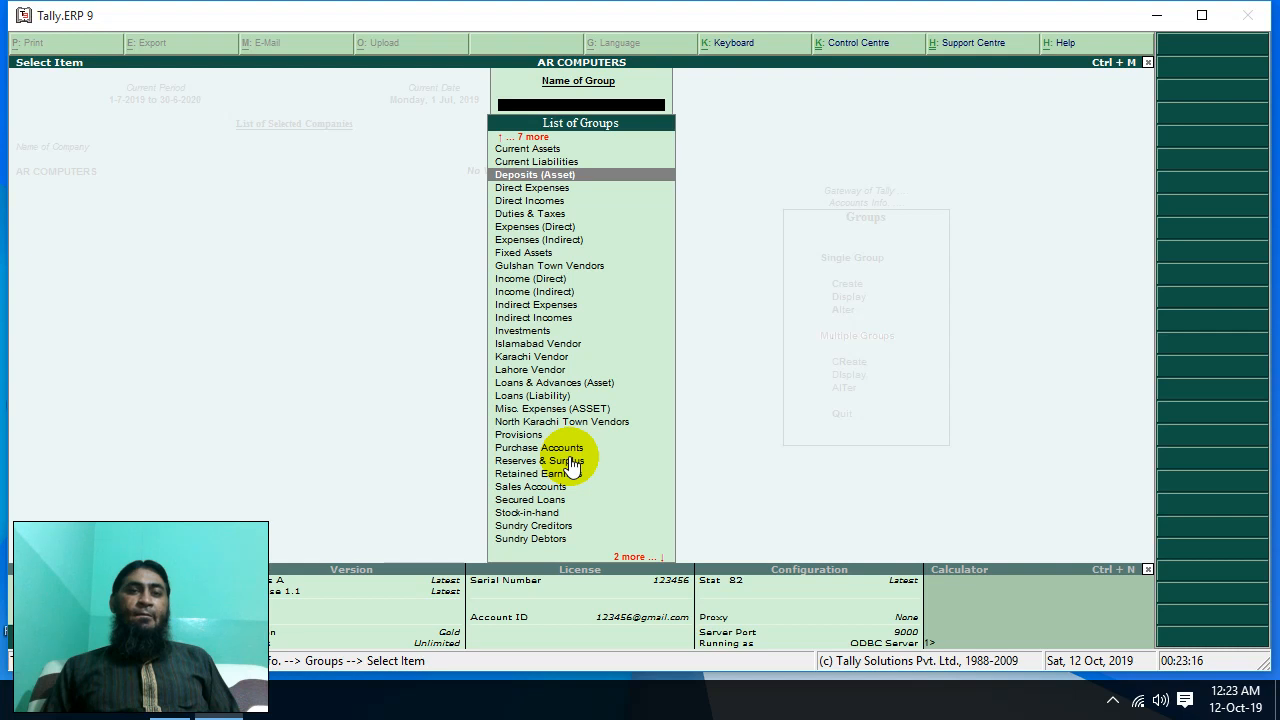
click(530, 138)
click(530, 138)
click(530, 138)
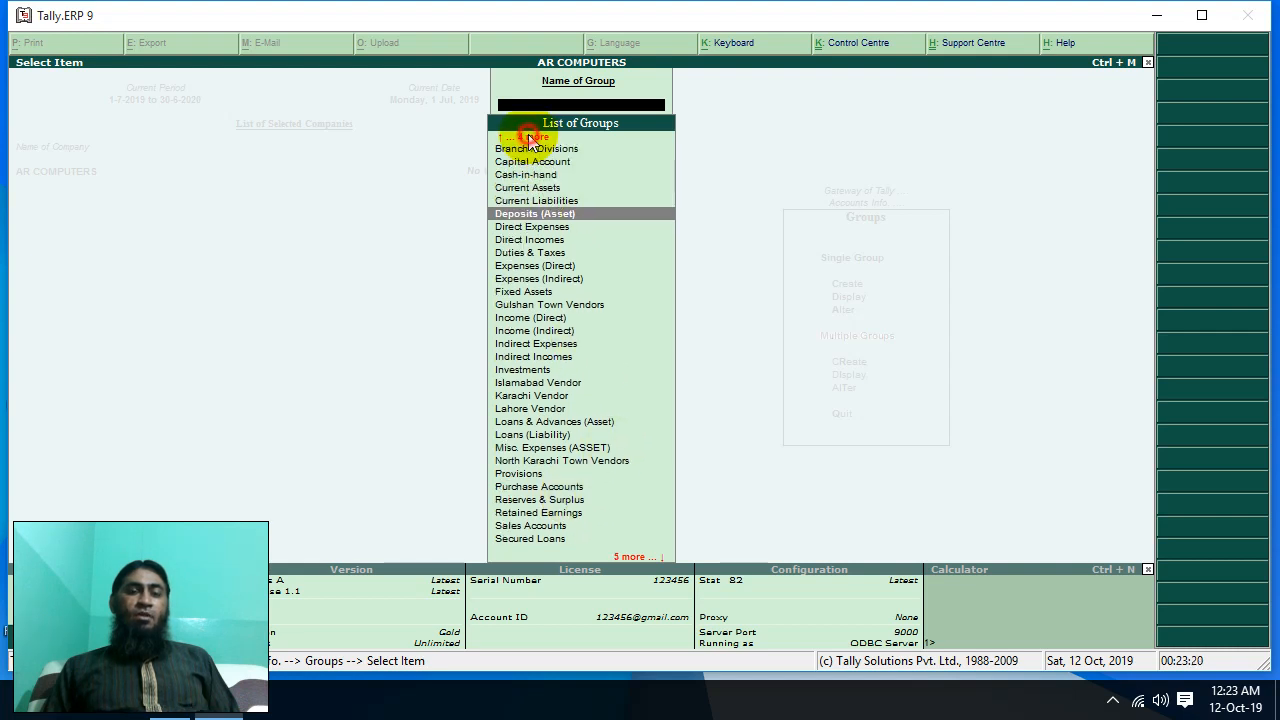
click(530, 138)
click(530, 138)
click(530, 138)
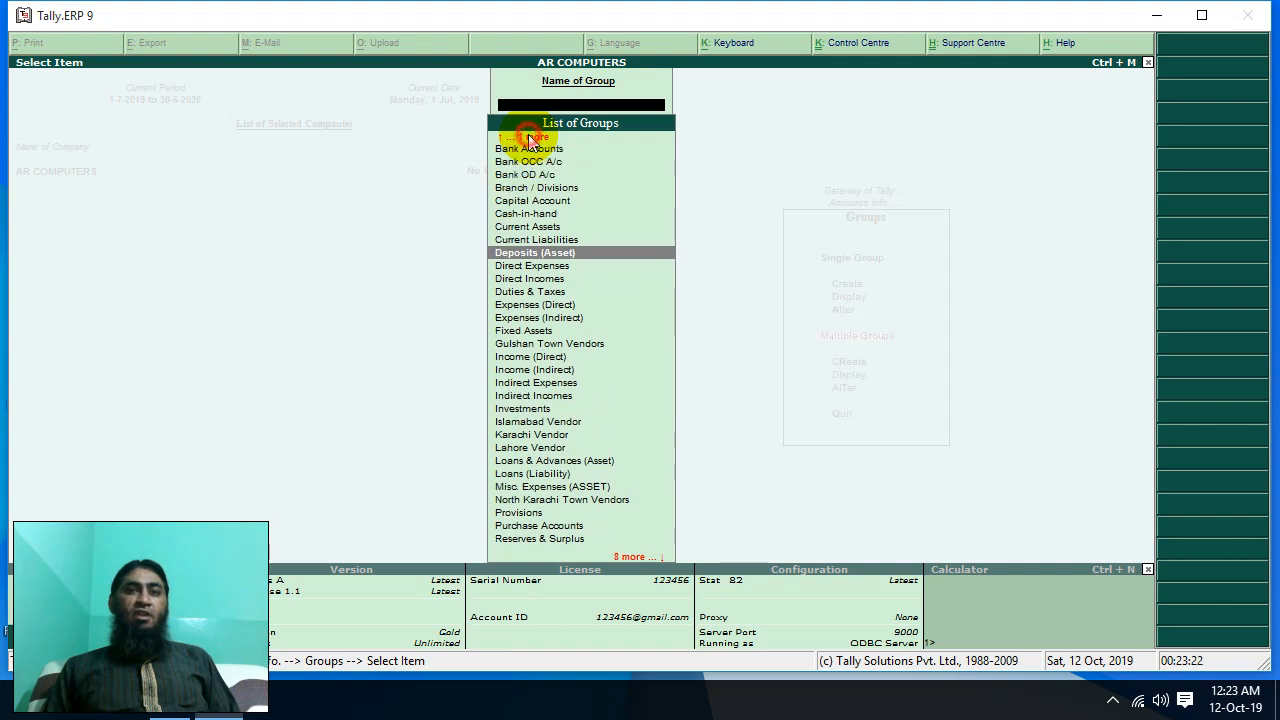
click(530, 138)
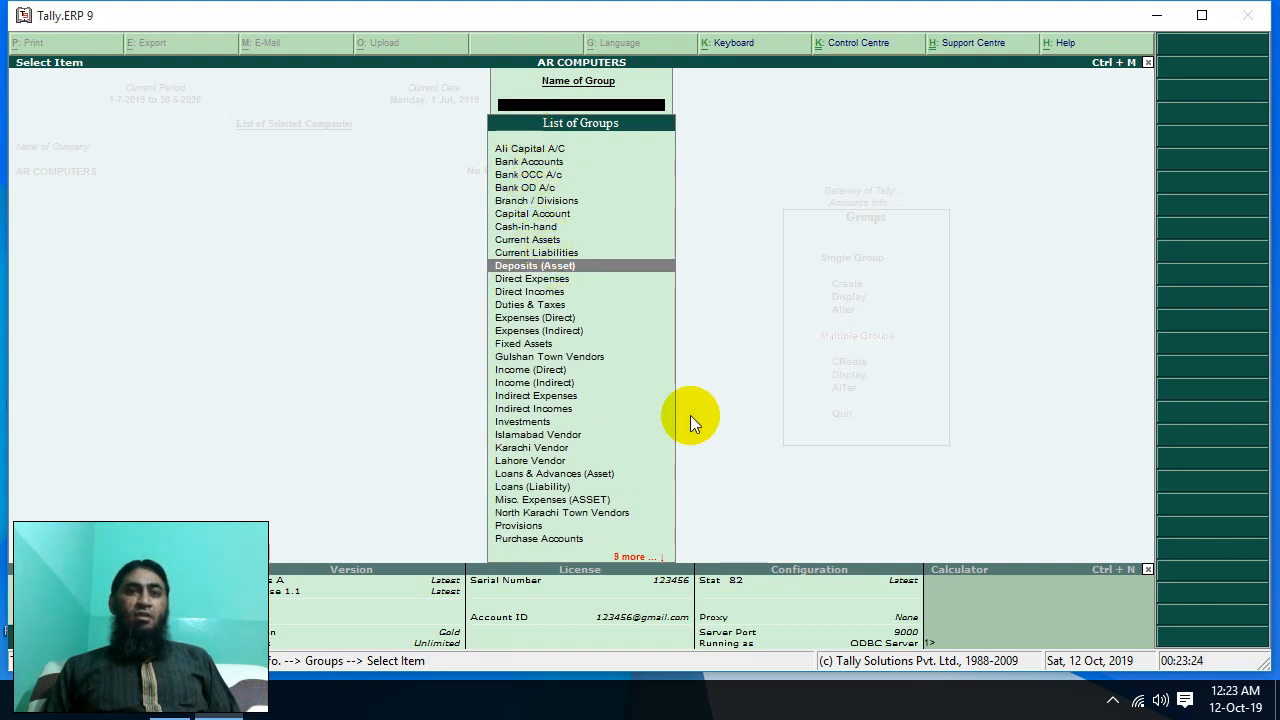
- Alter the North Karachi Town Vendors group by renaming it North Karachi Vendors, save it and return to the Groups menu
click(648, 558)
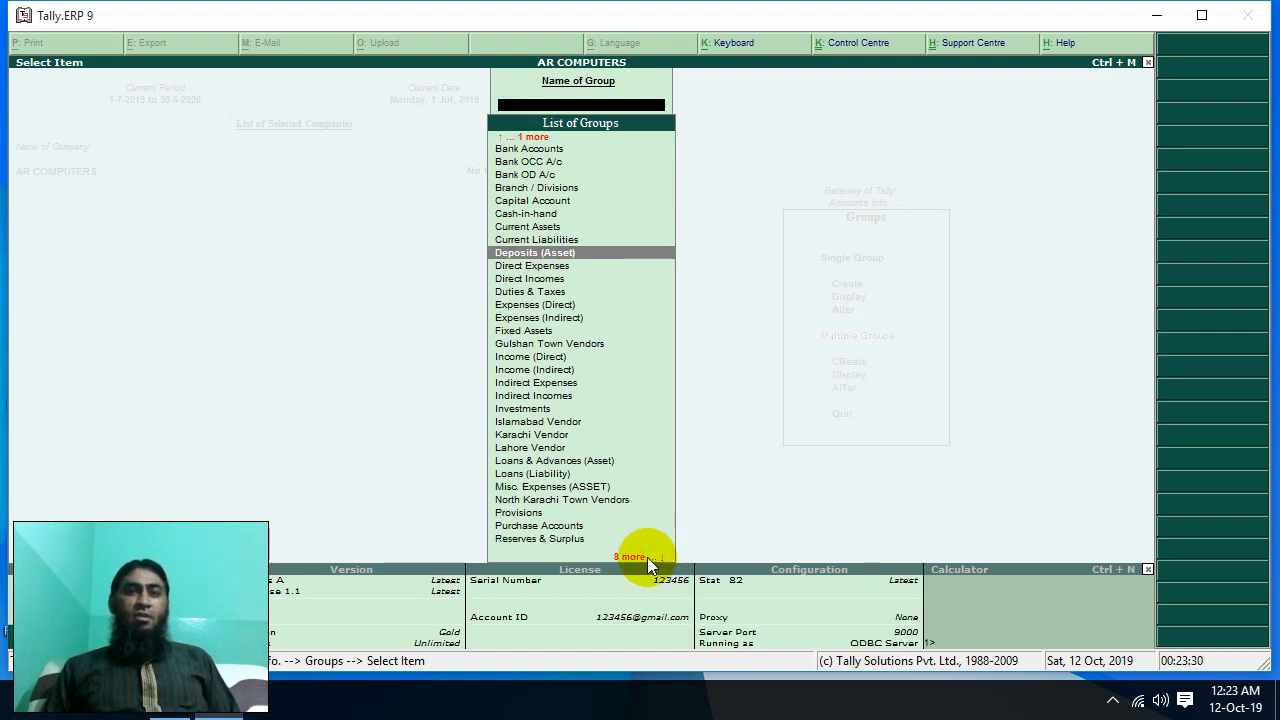
click(648, 558)
click(648, 558)
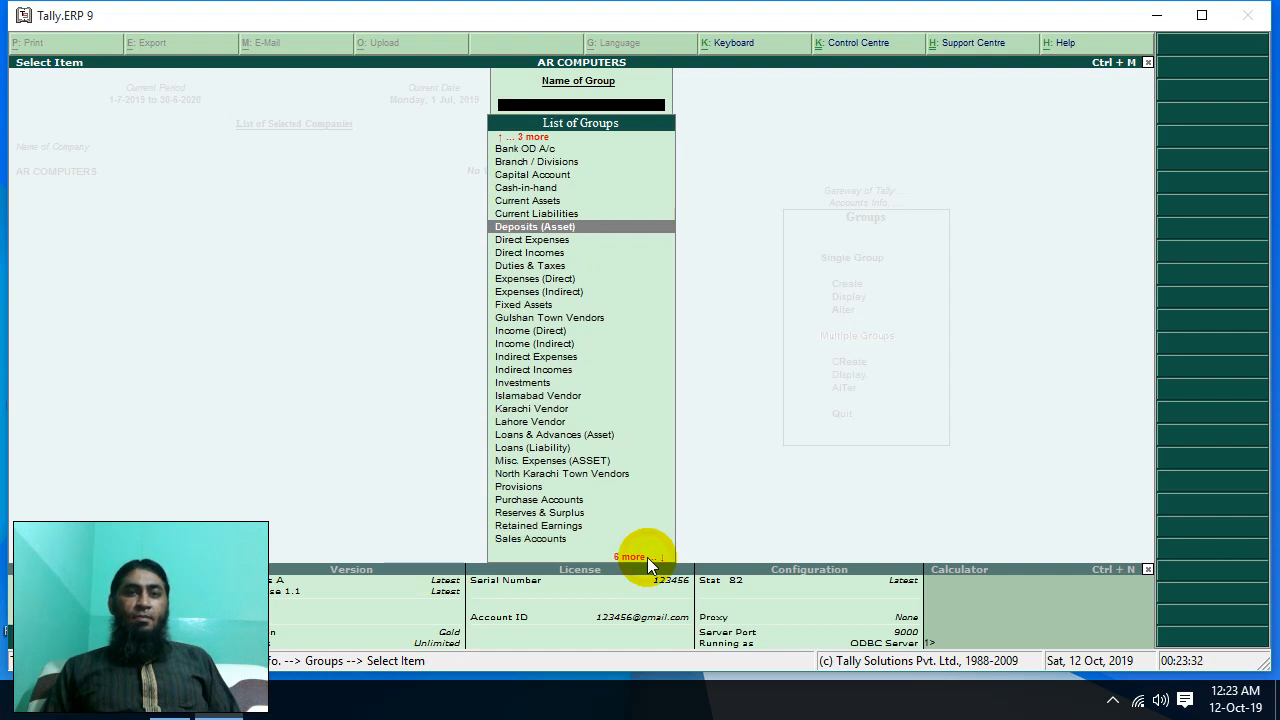
click(569, 473)
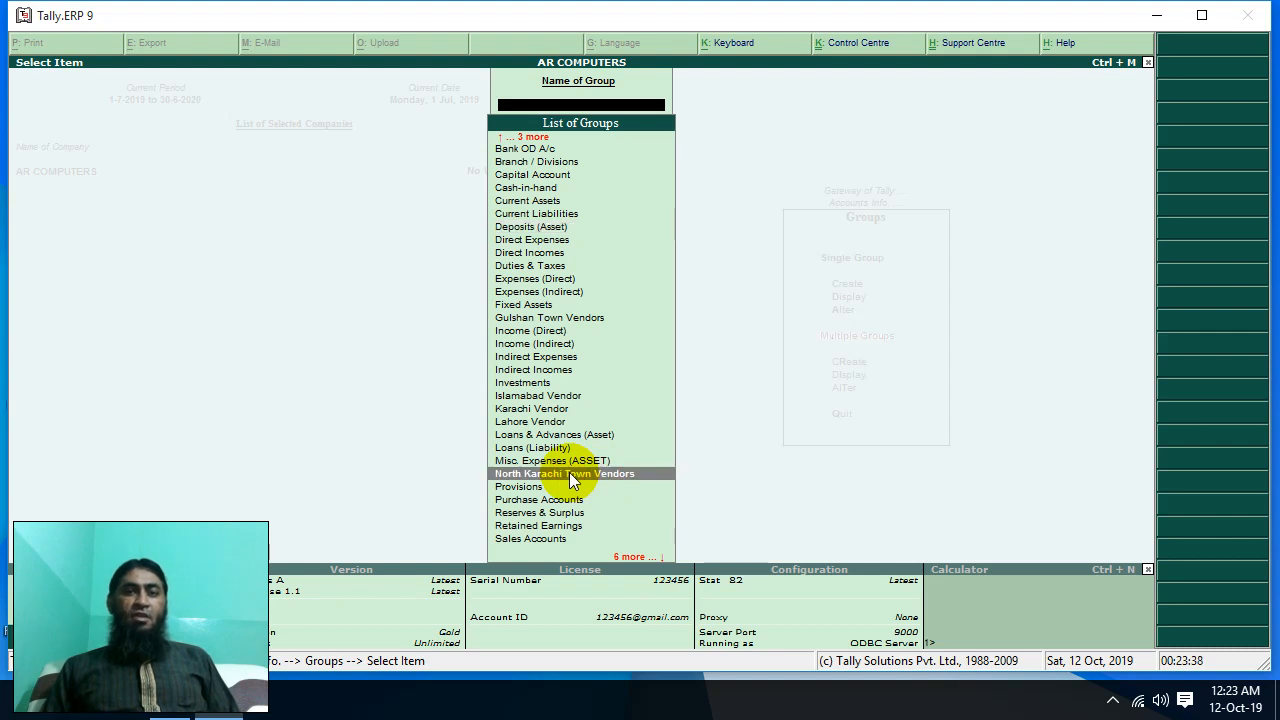
click(569, 472)
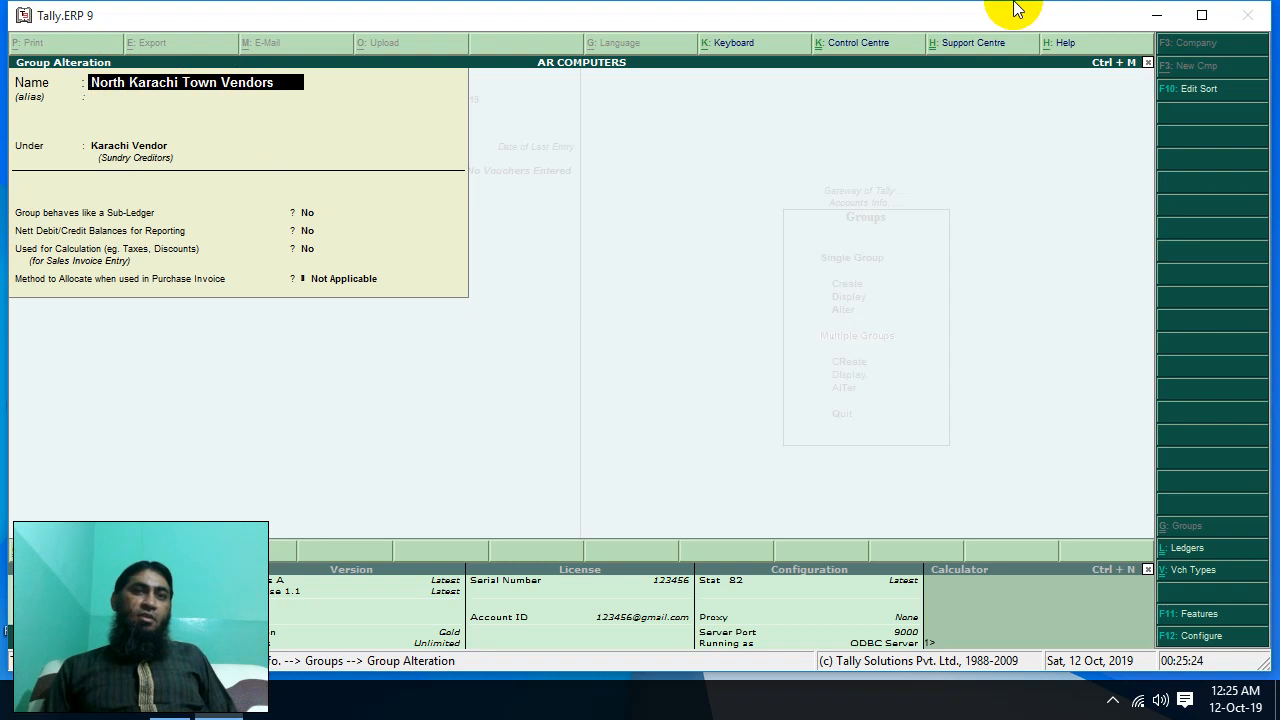
key(BackSpace)
key(BackSpace)
key(BackSpace)
key(BackSpace)
key(BackSpace)
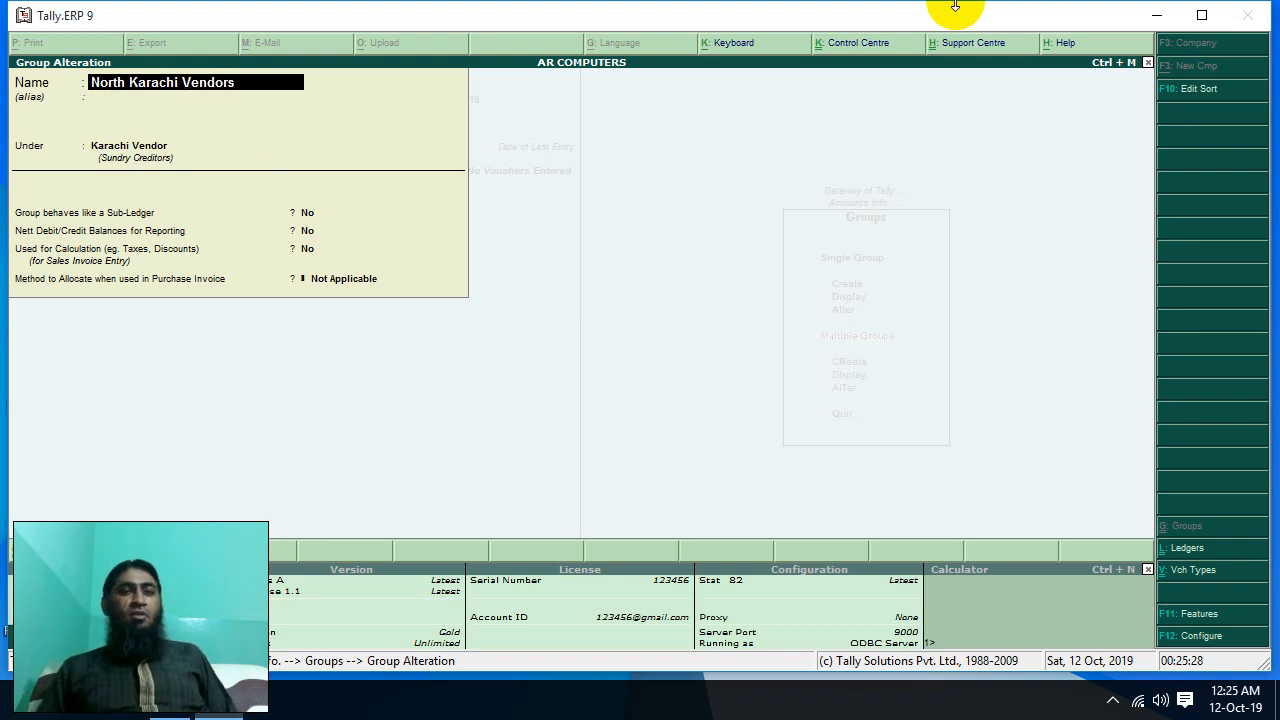
key(ctrl+a)
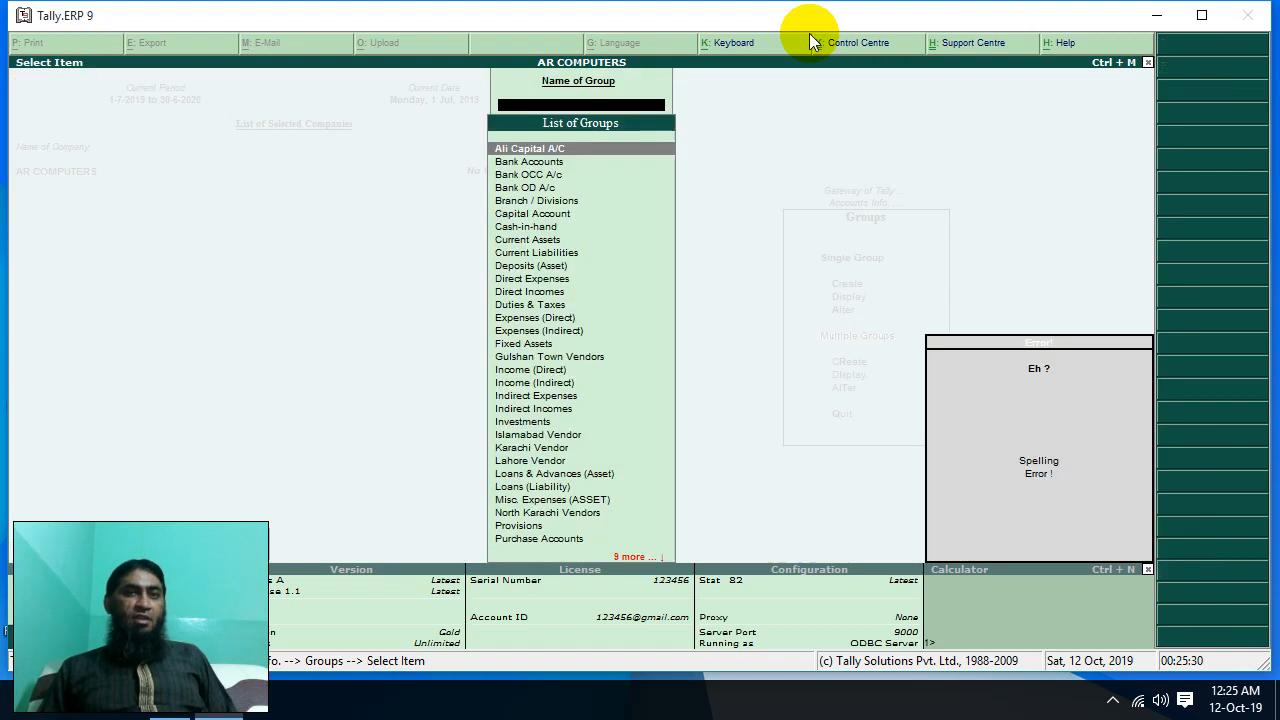
key(Escape)
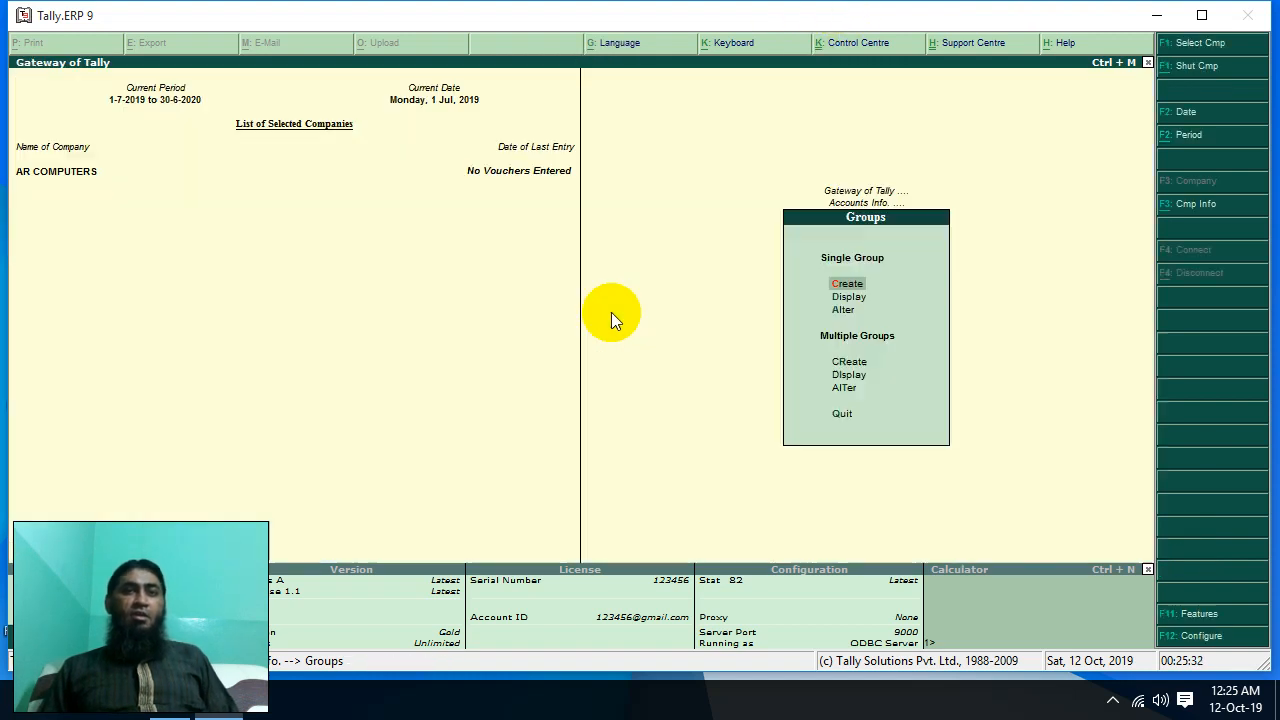
- Display the North Karachi Vendors group to check its name and details, and return to the Groups menu
click(858, 297)
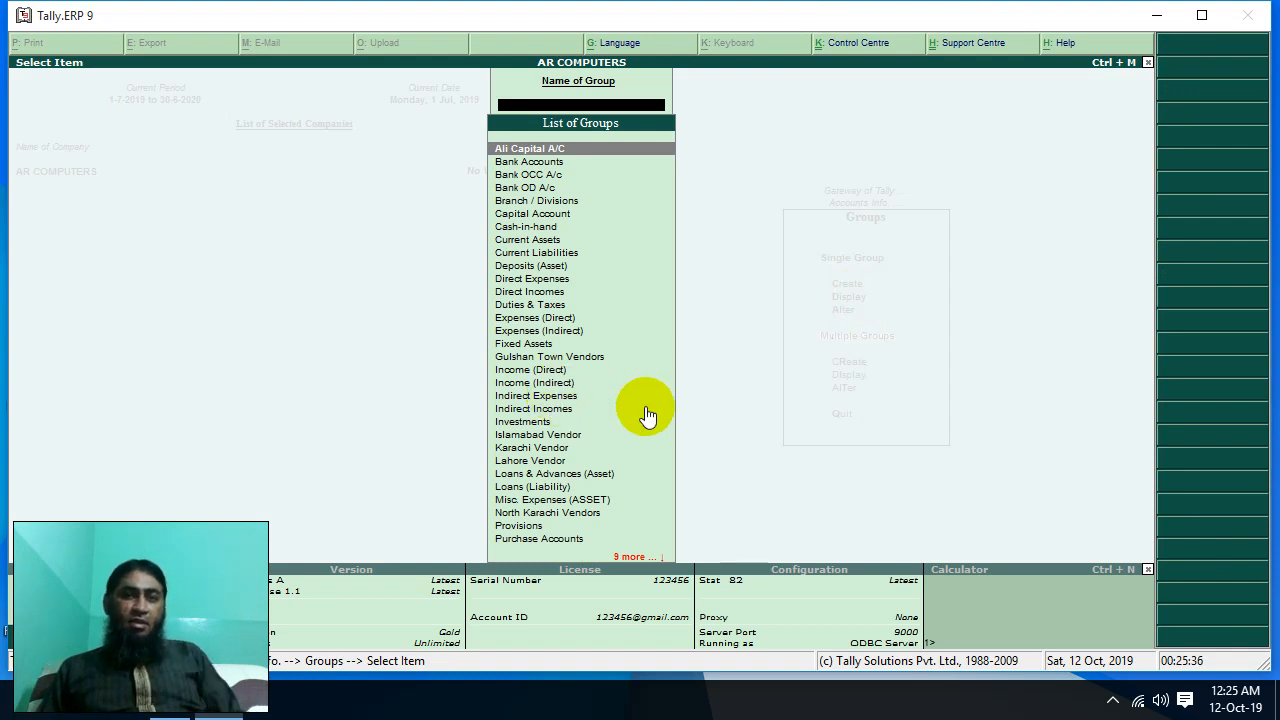
click(543, 514)
click(544, 514)
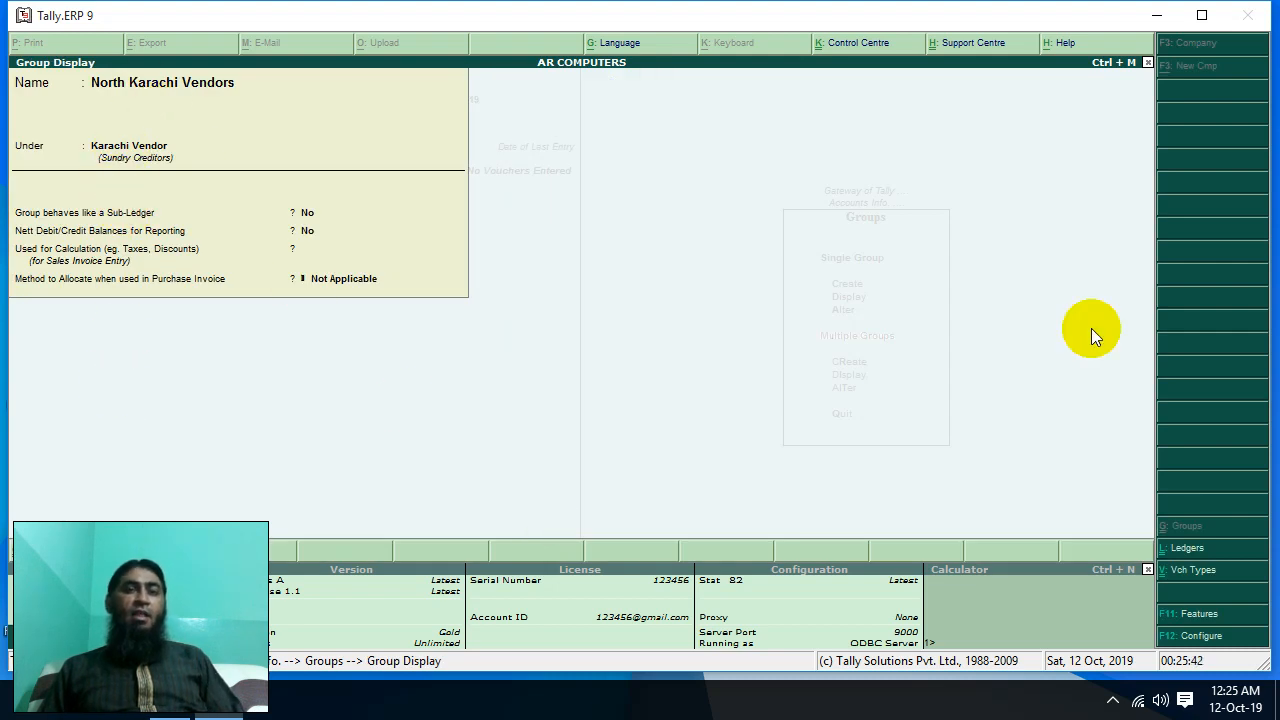
key(Escape)
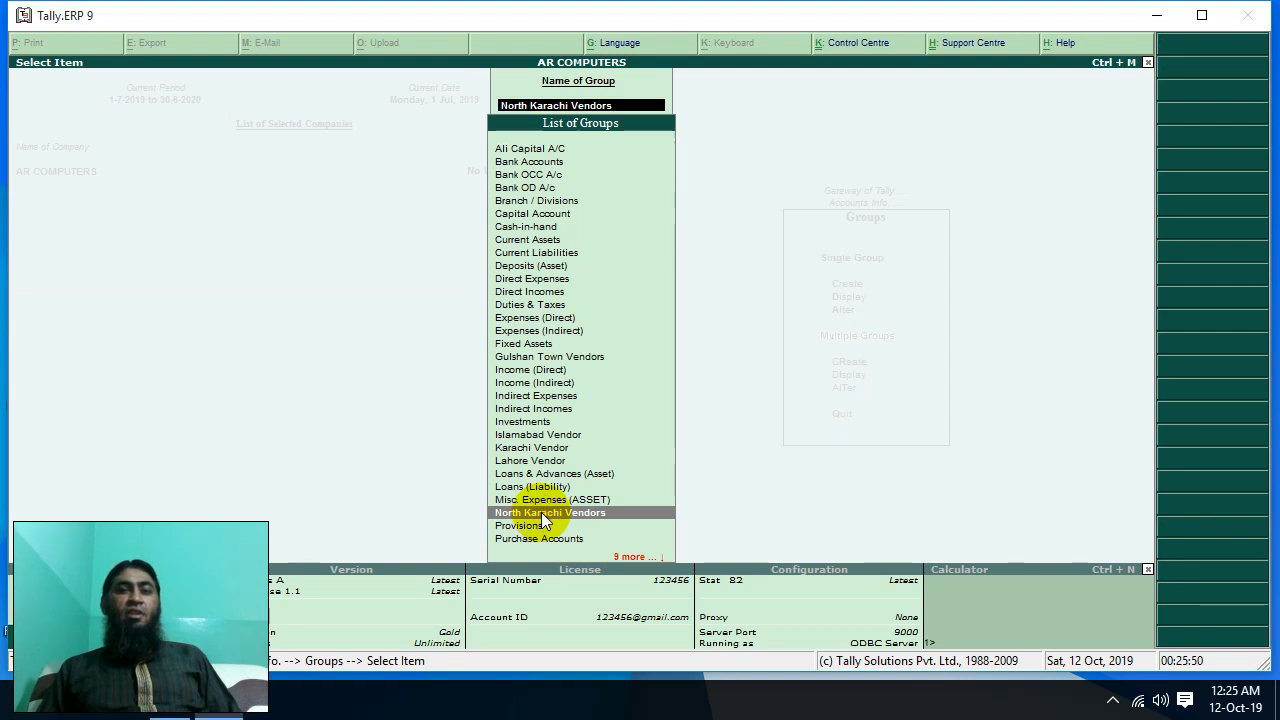
key(Escape)
key(Escape)
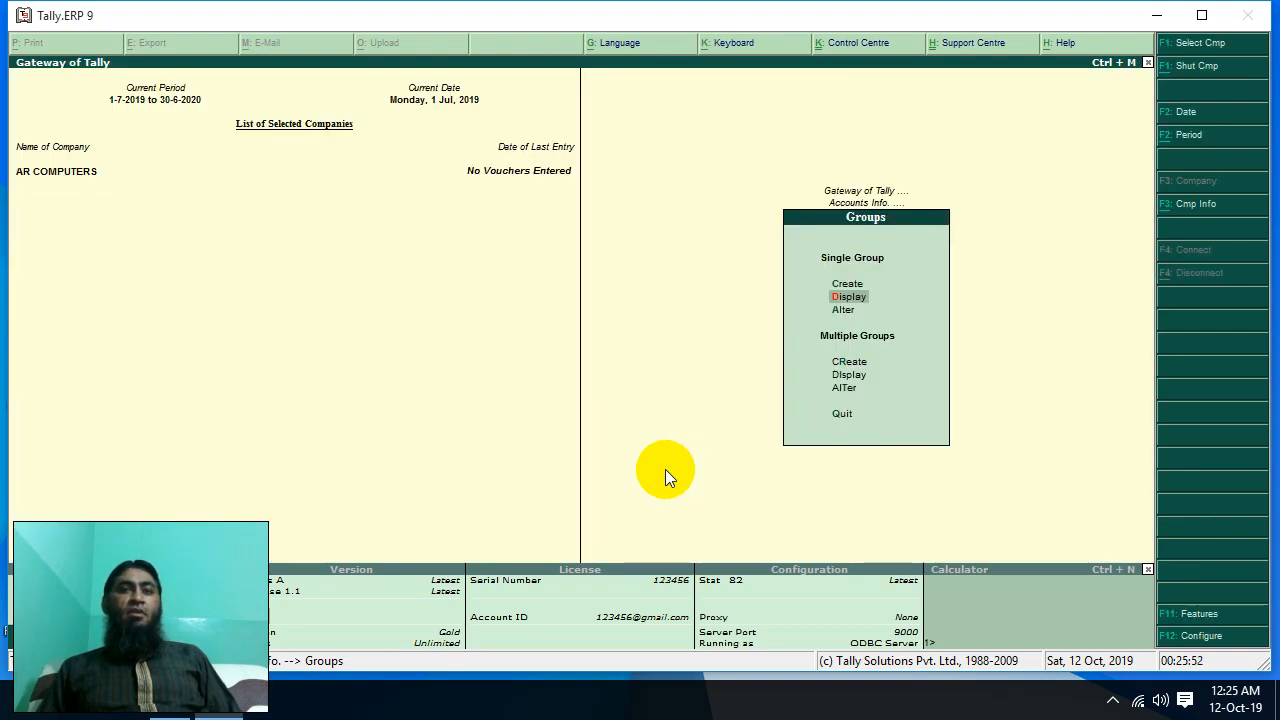
- Delete the North Karachi Vendors group through single-group alteration and return to the Accounts Info. menu
click(841, 311)
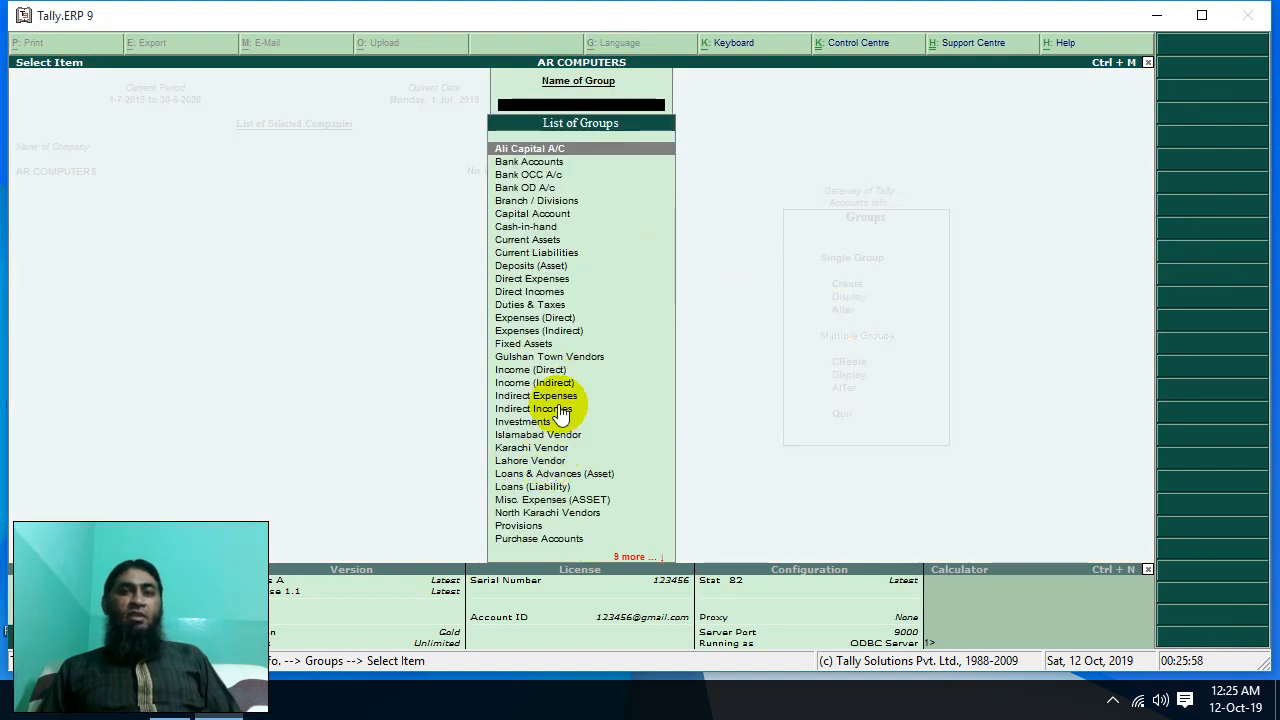
click(622, 553)
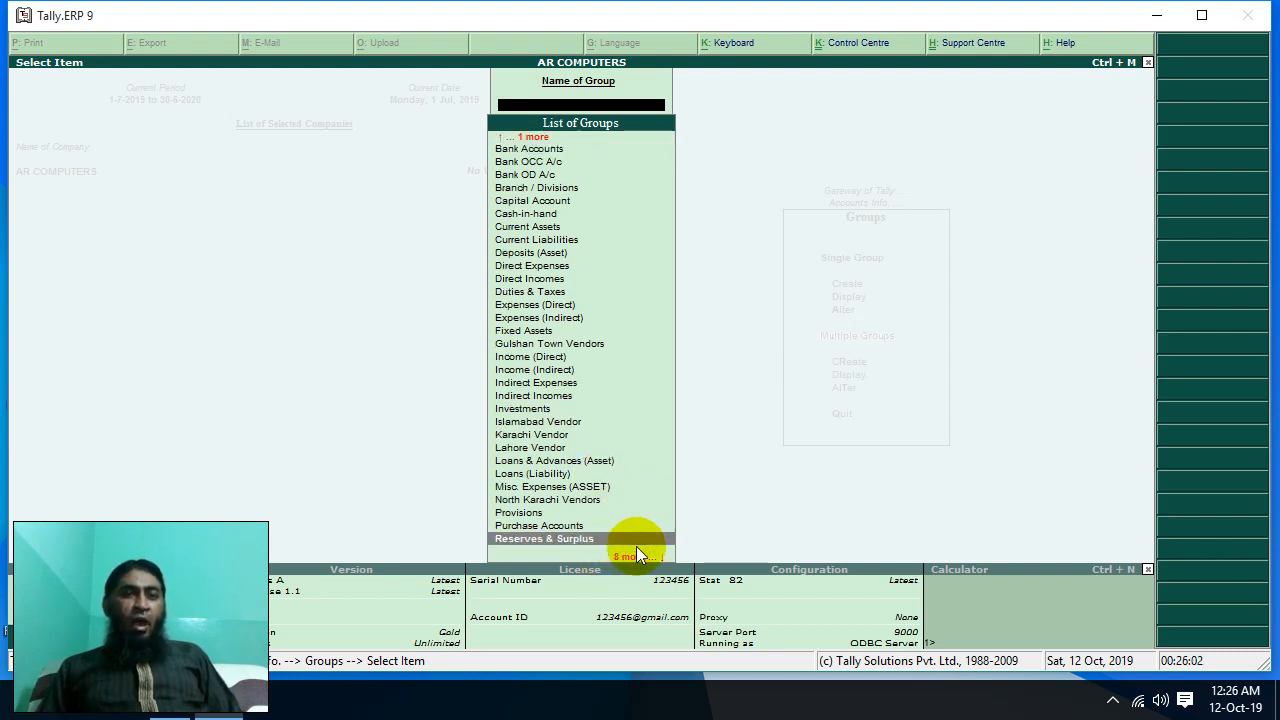
click(544, 501)
click(544, 501)
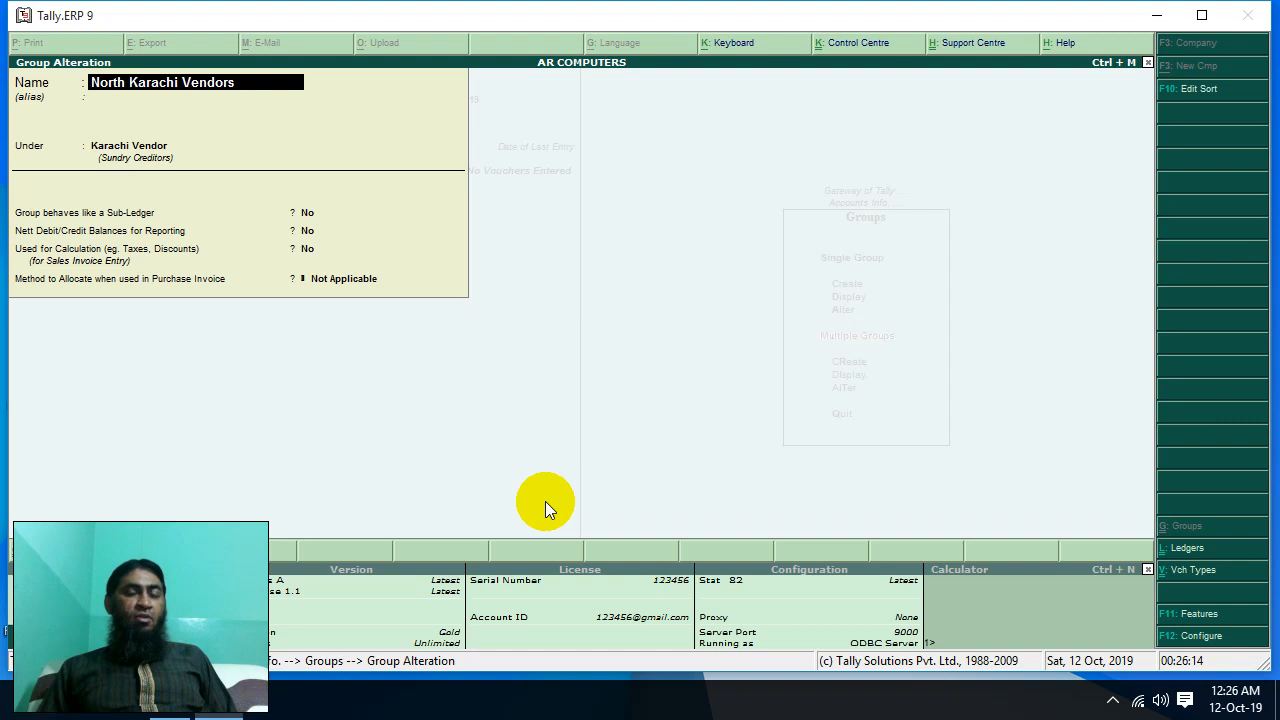
key(alt+d)
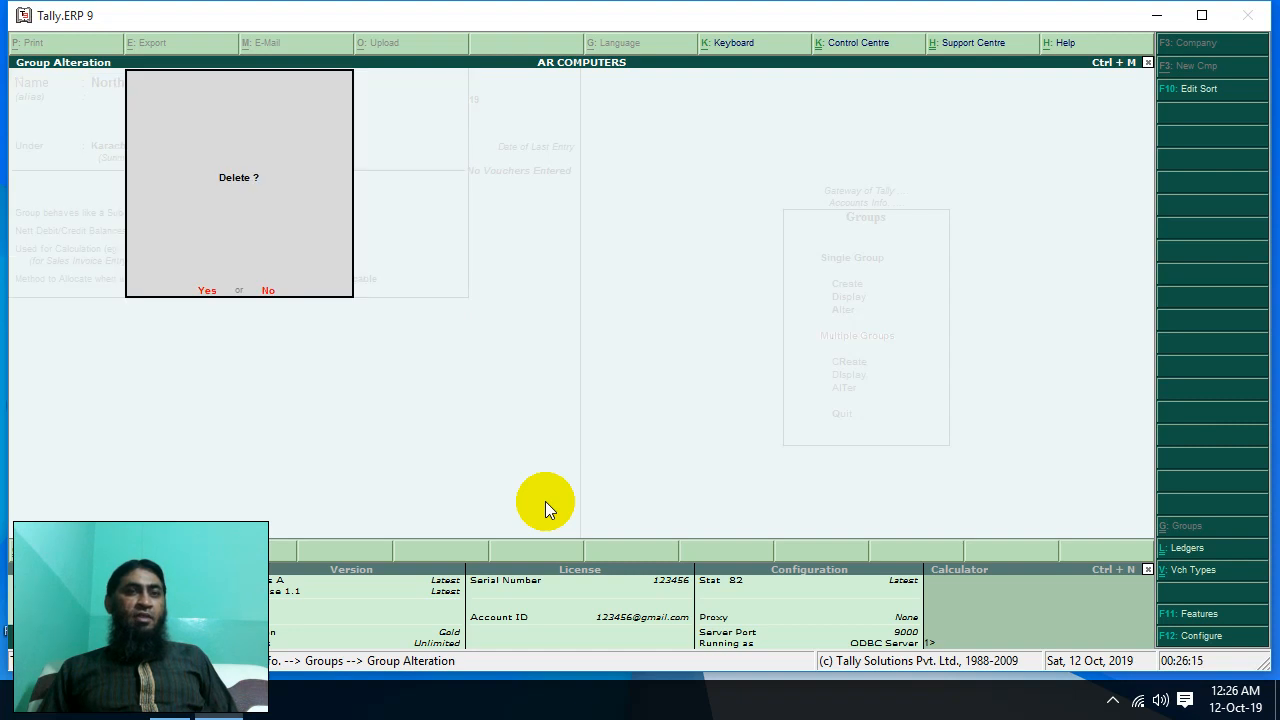
click(207, 290)
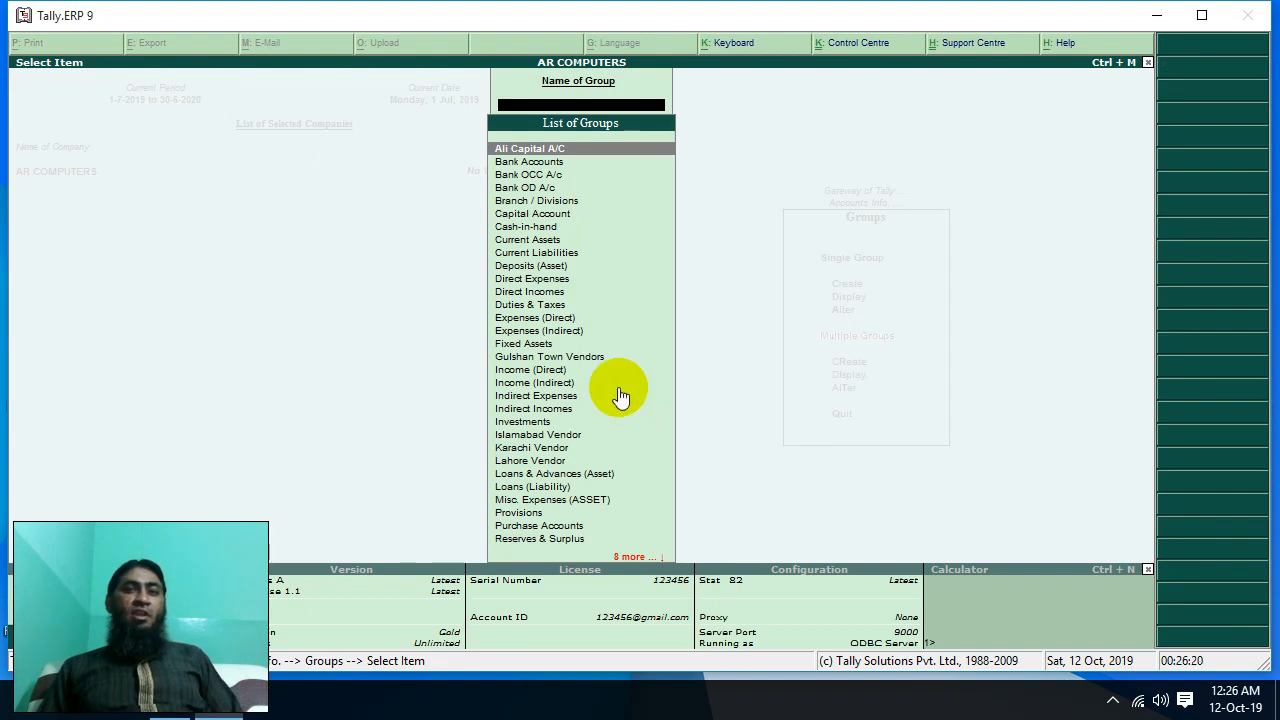
key(Escape)
key(Escape)
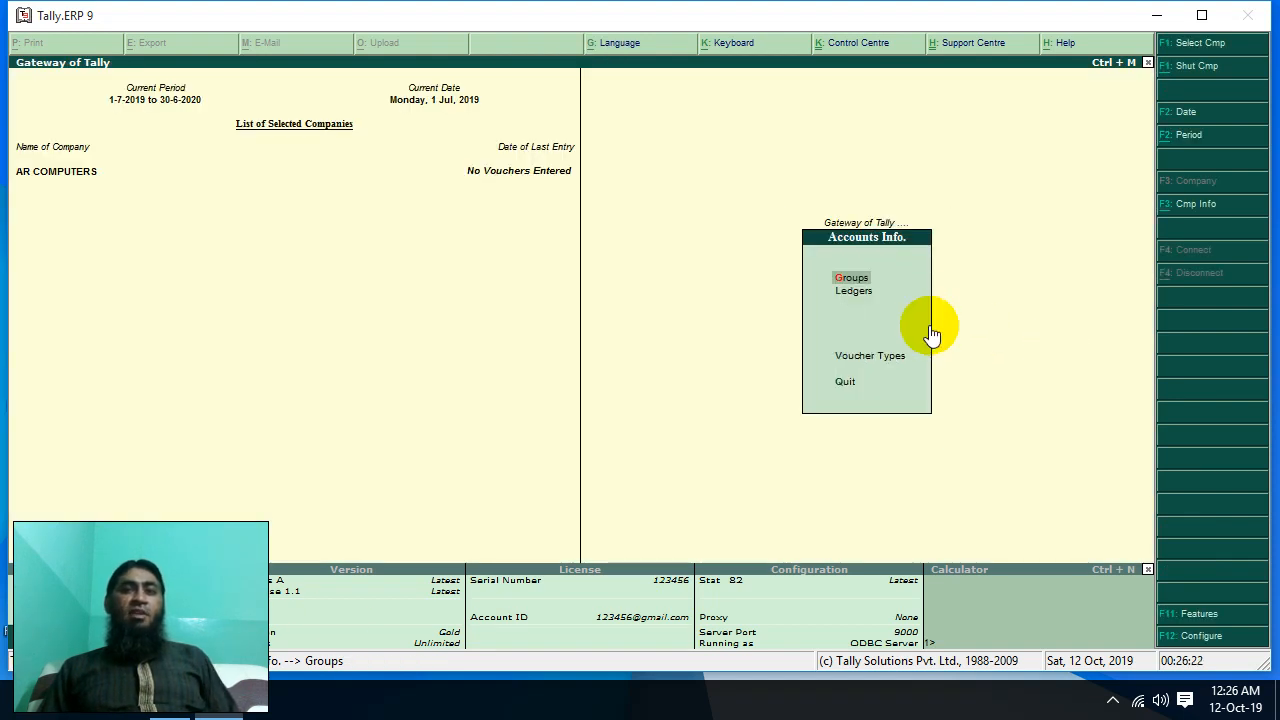
- Open the Air Conditioner ledger in single-ledger alteration, accept it with its existing details and return to the Ledgers menu
click(851, 291)
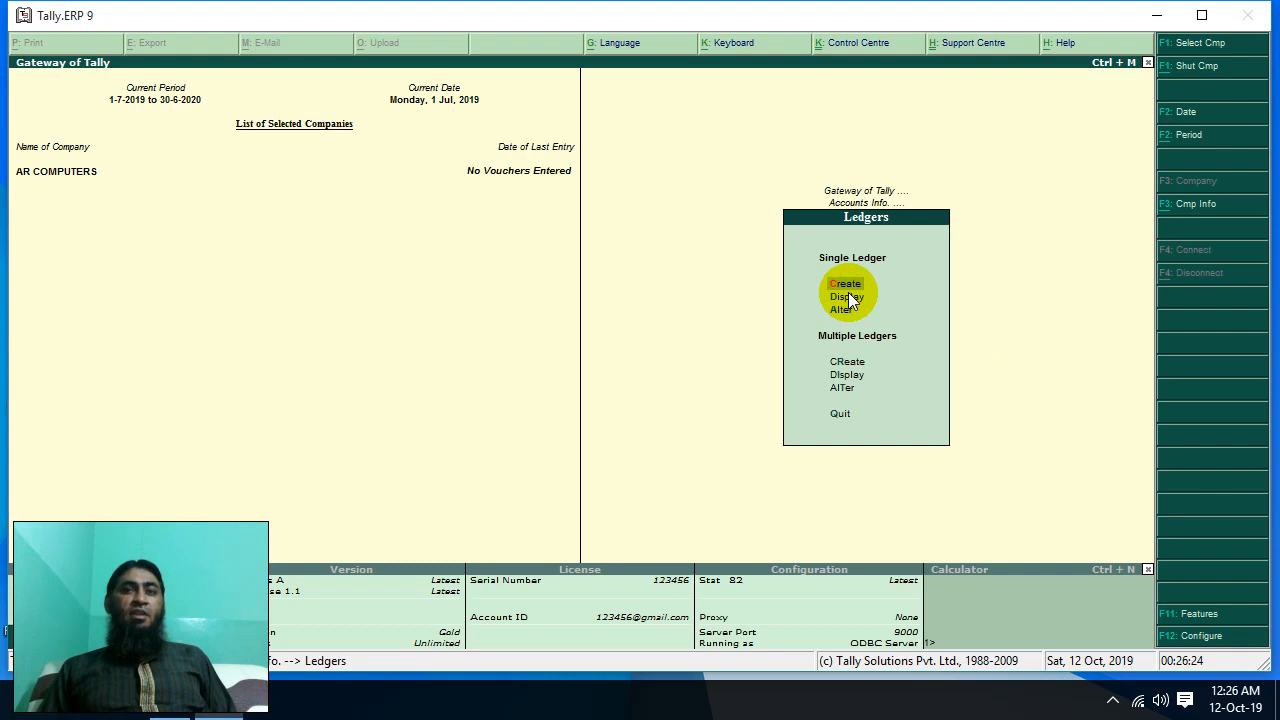
click(840, 311)
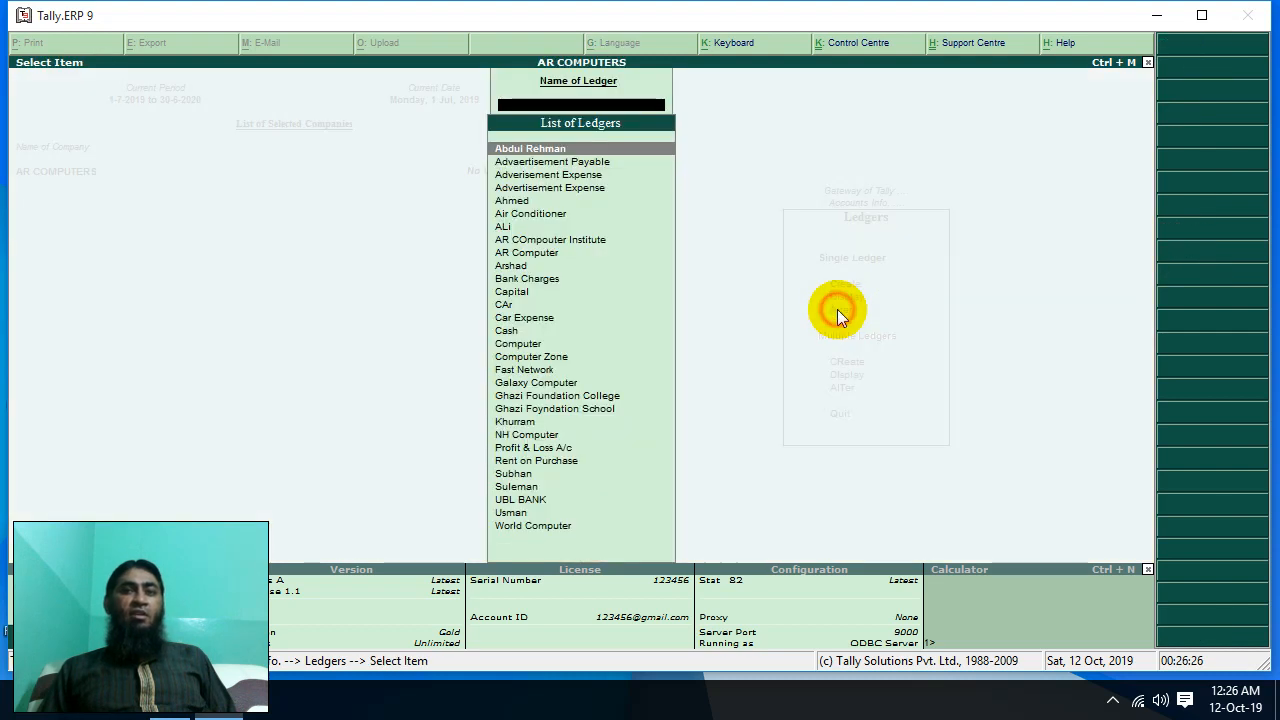
click(544, 219)
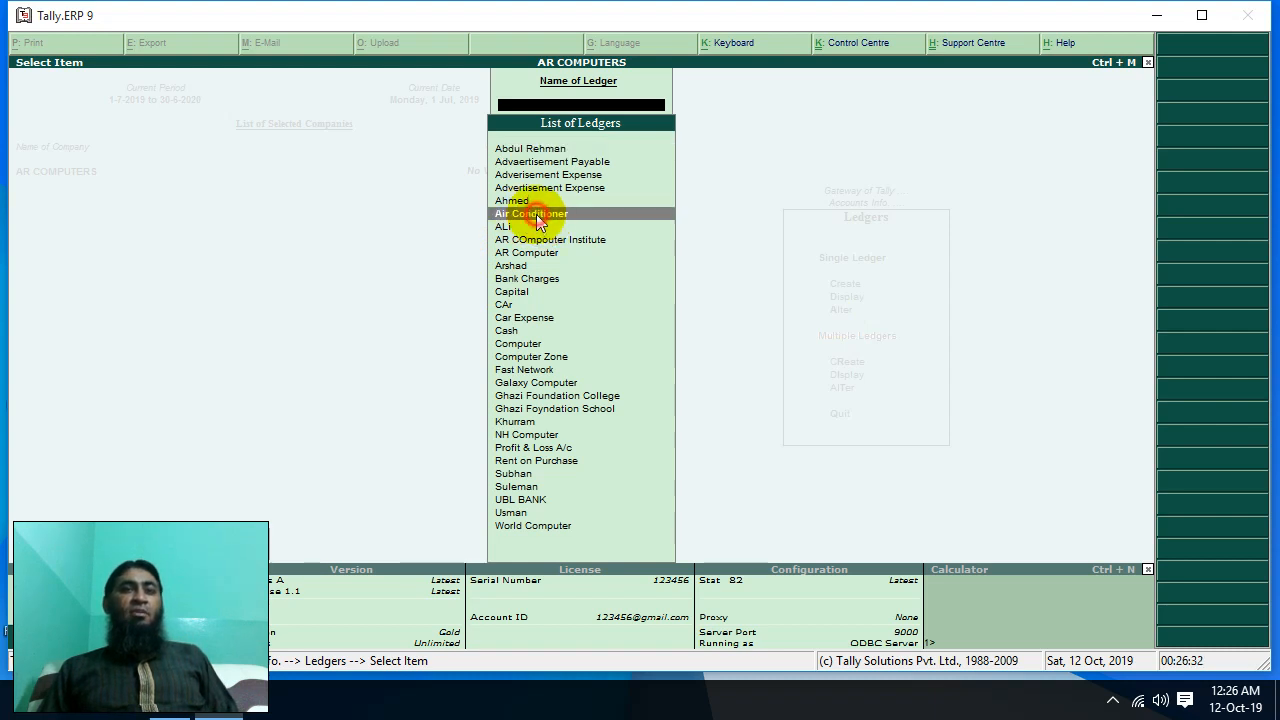
click(537, 220)
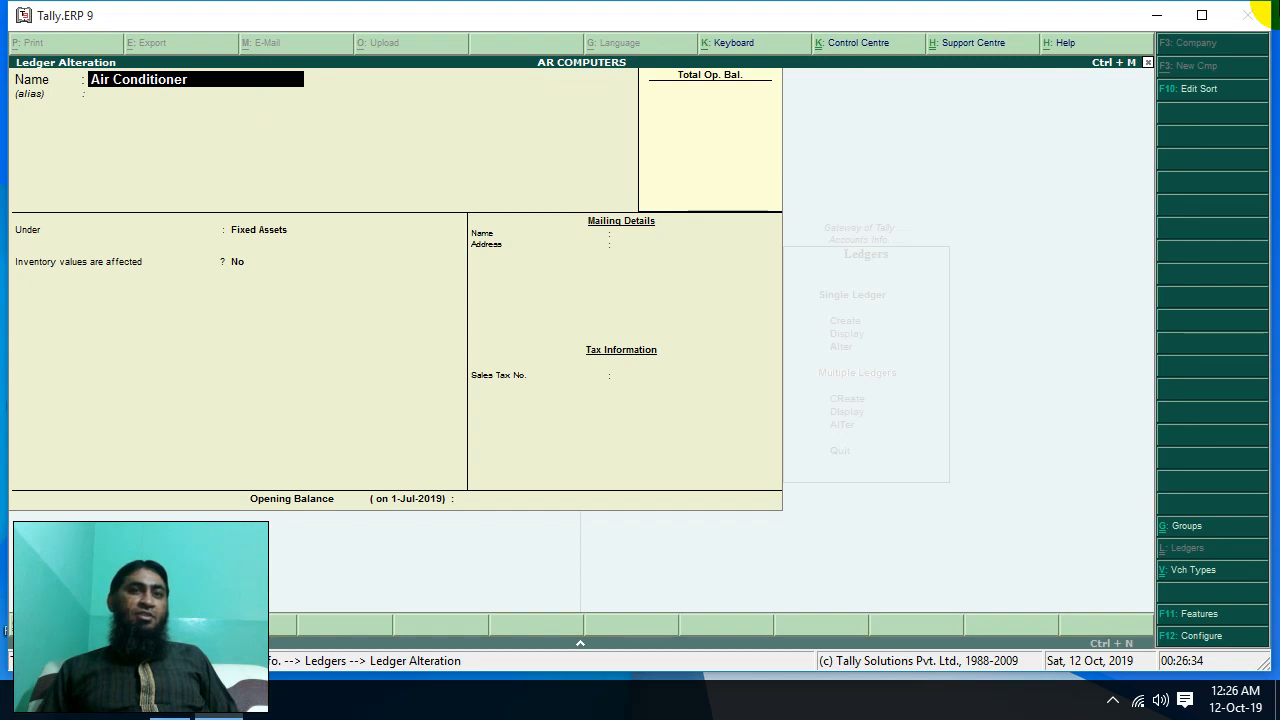
key(Return)
key(Return)
key(Return)
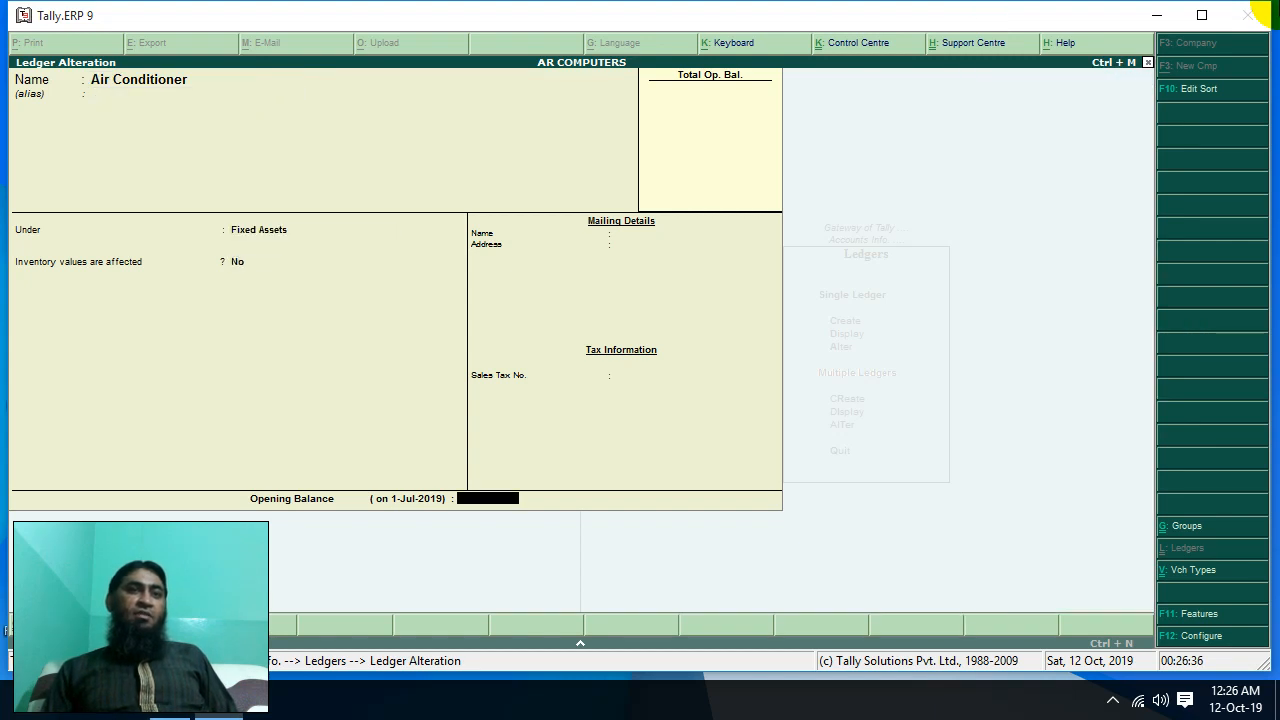
key(Return)
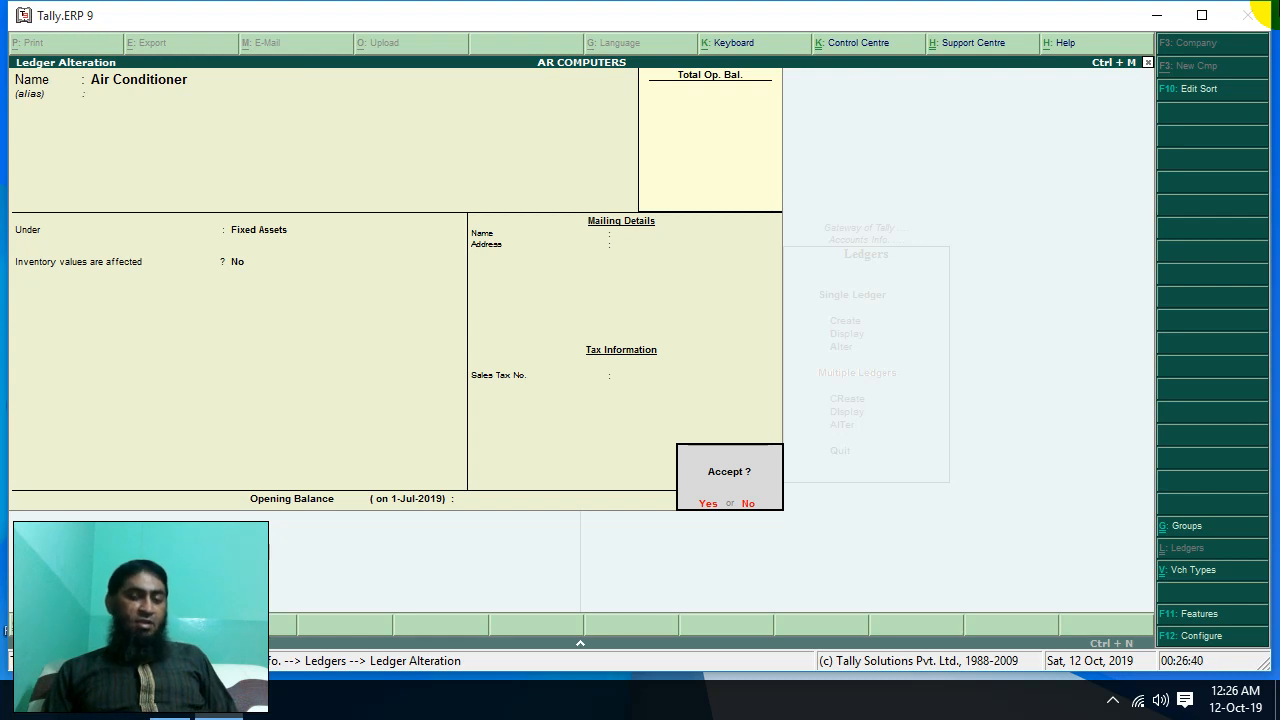
key(Return)
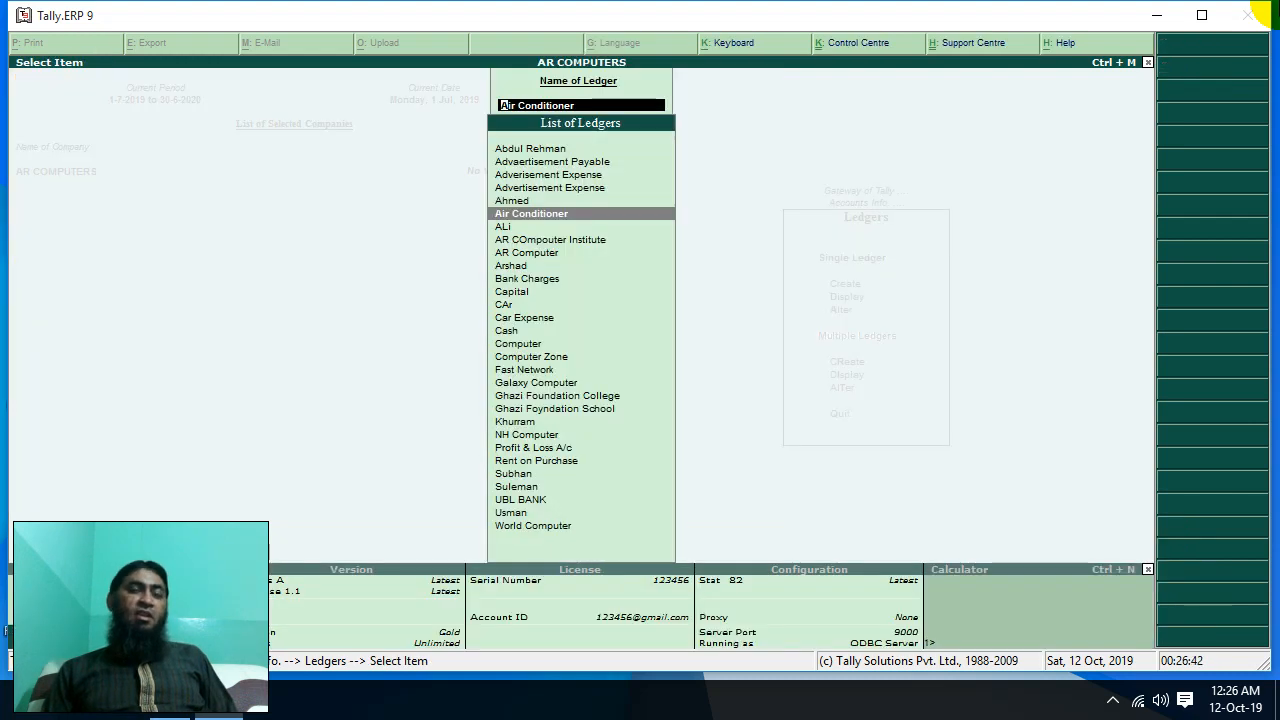
key(Escape)
key(Escape)
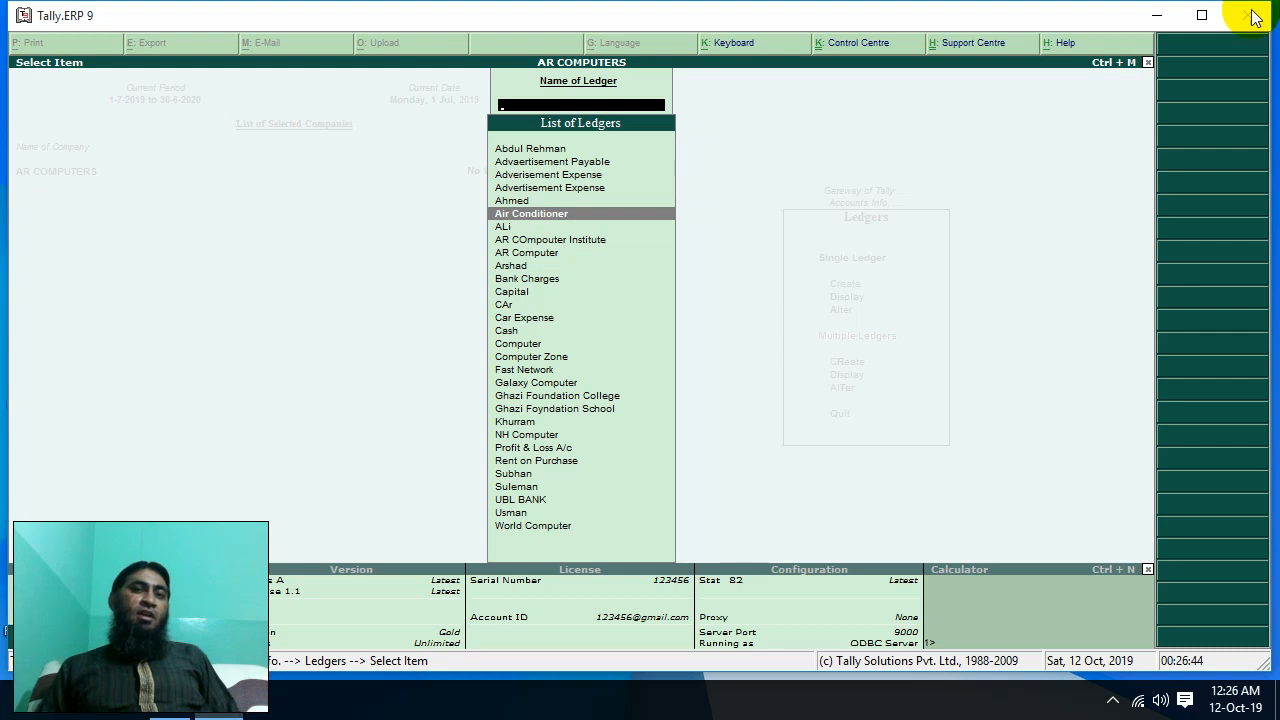
- Delete the Sundry Creditors ledger listed directly after Air Conditioner through single-ledger alteration
click(841, 310)
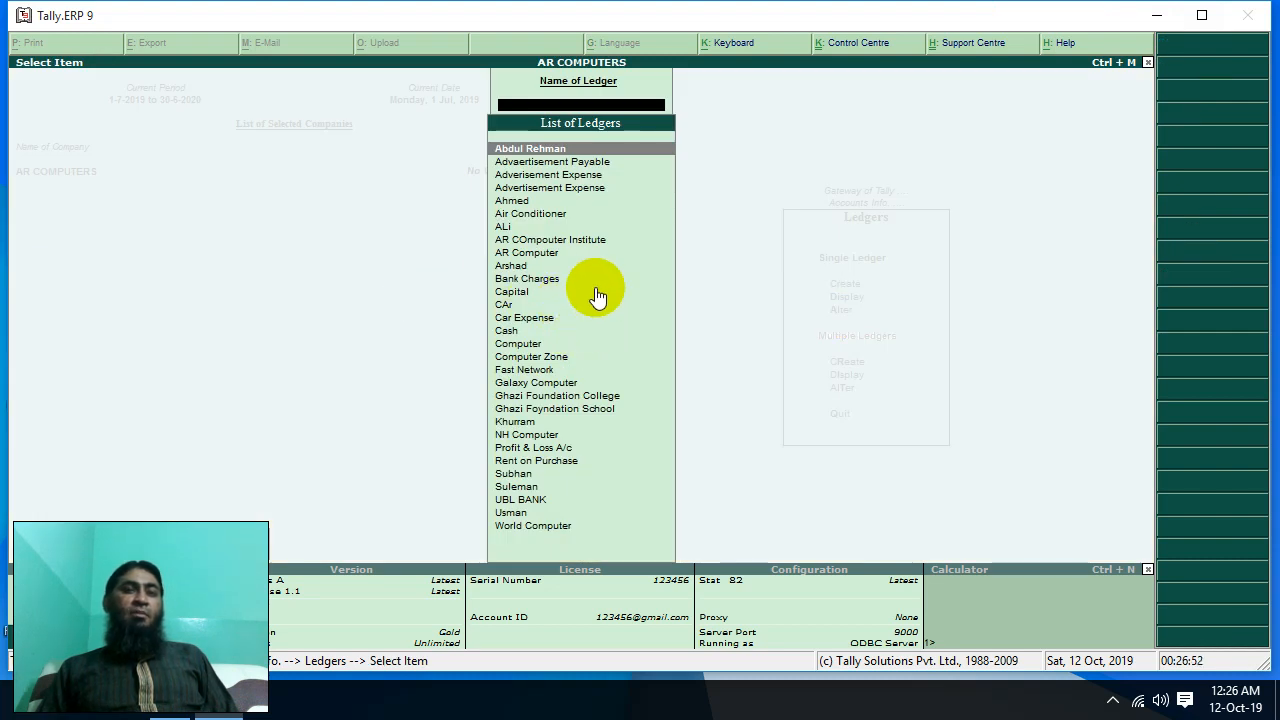
click(505, 228)
click(508, 230)
click(531, 231)
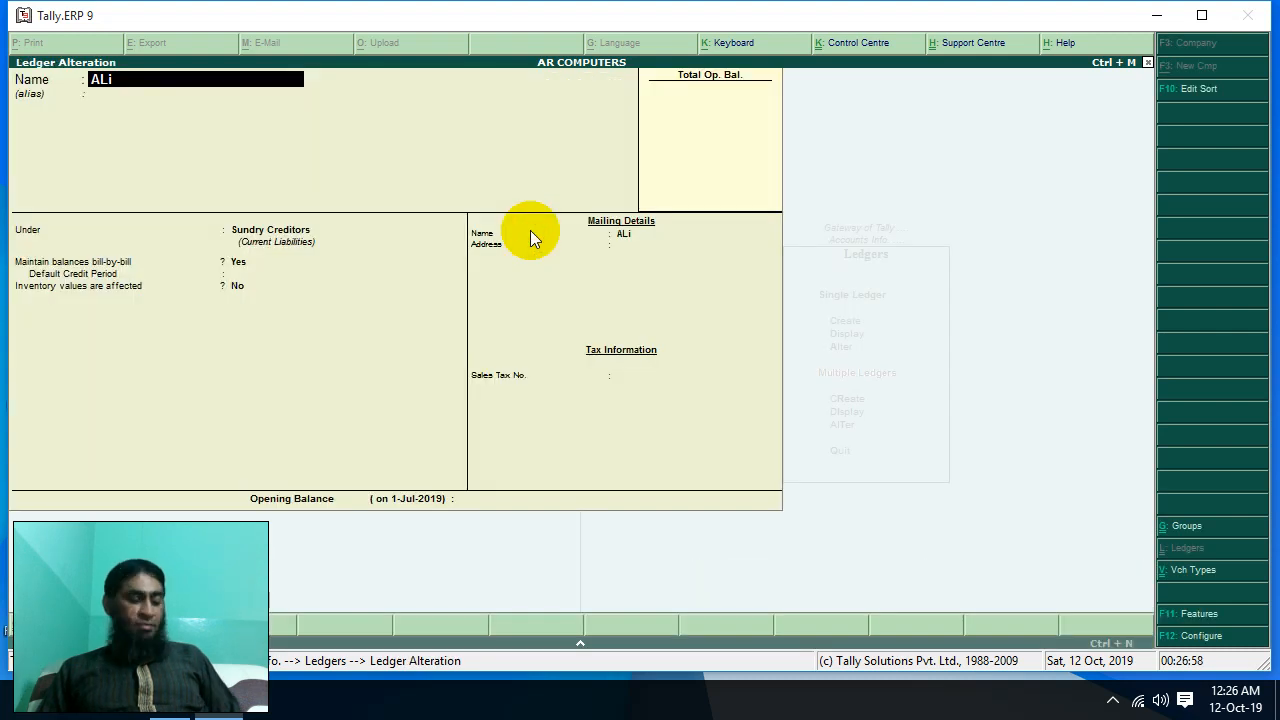
key(alt+d)
click(365, 397)
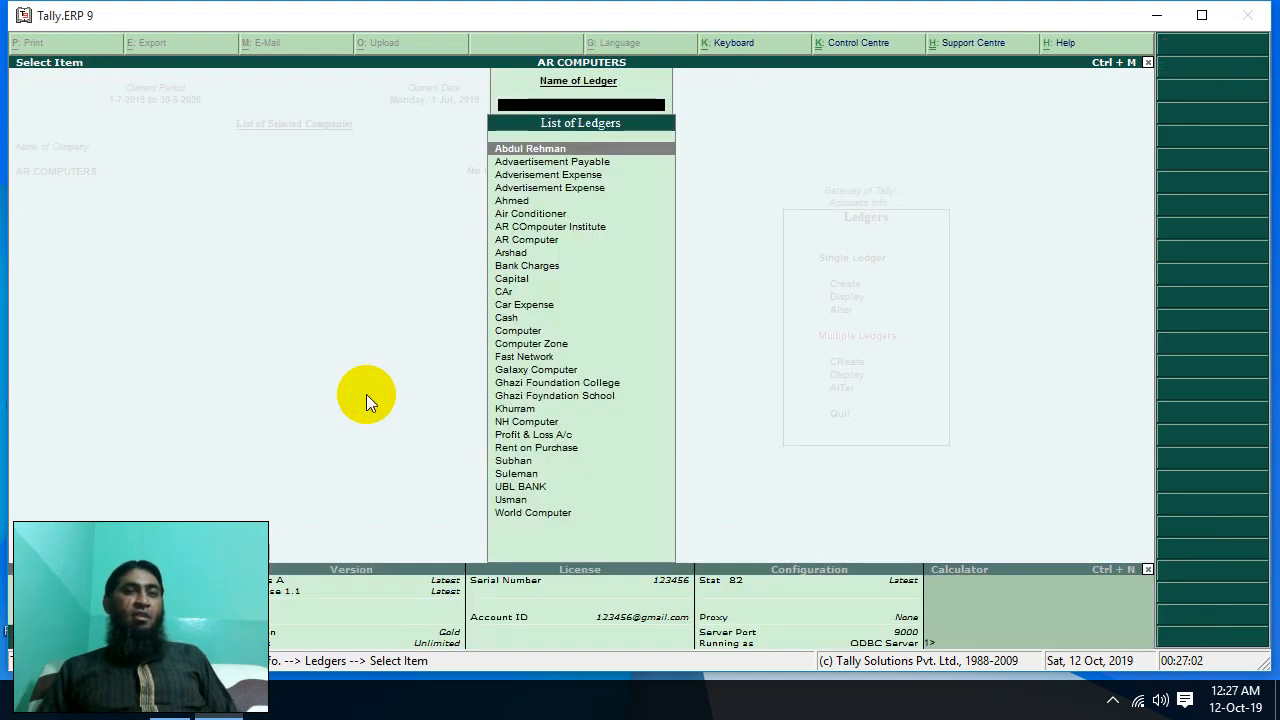